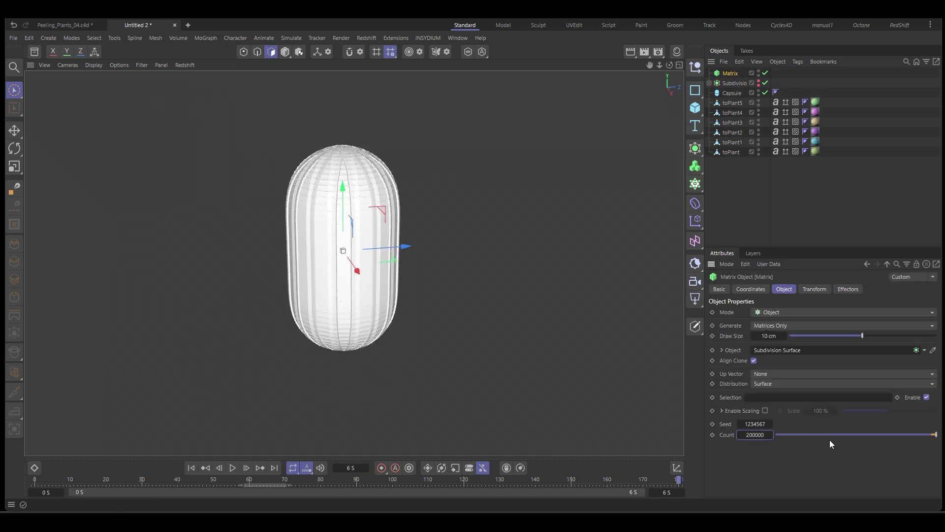
Set the Matrix count to 20000 and add an RS Object tag rendering the six toPlant objects.
key(BackSpace)
key(Return)
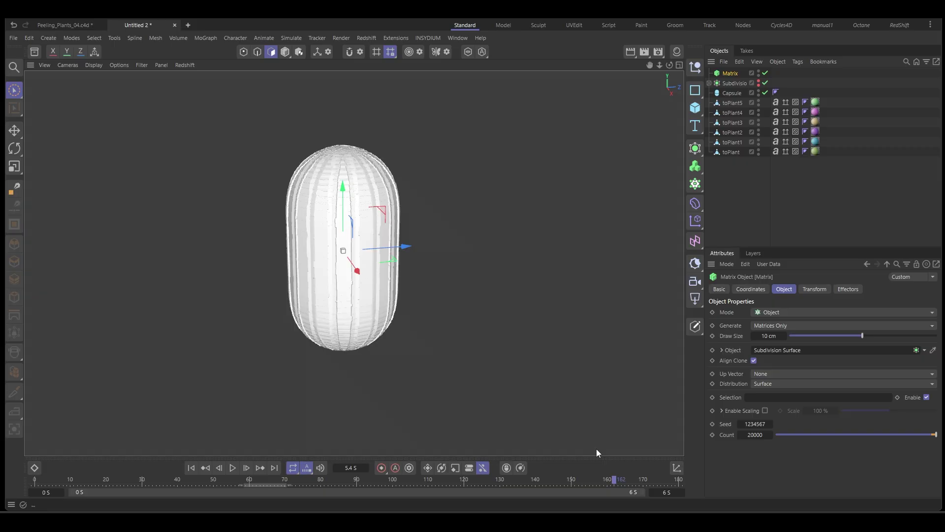
right_click(727, 75)
click(894, 245)
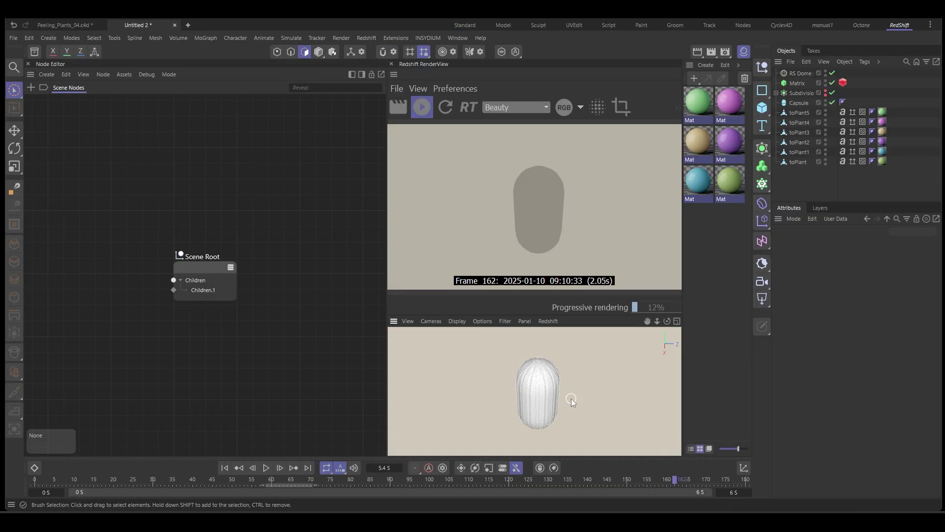
click(843, 83)
click(881, 278)
drag(798, 113, 871, 310)
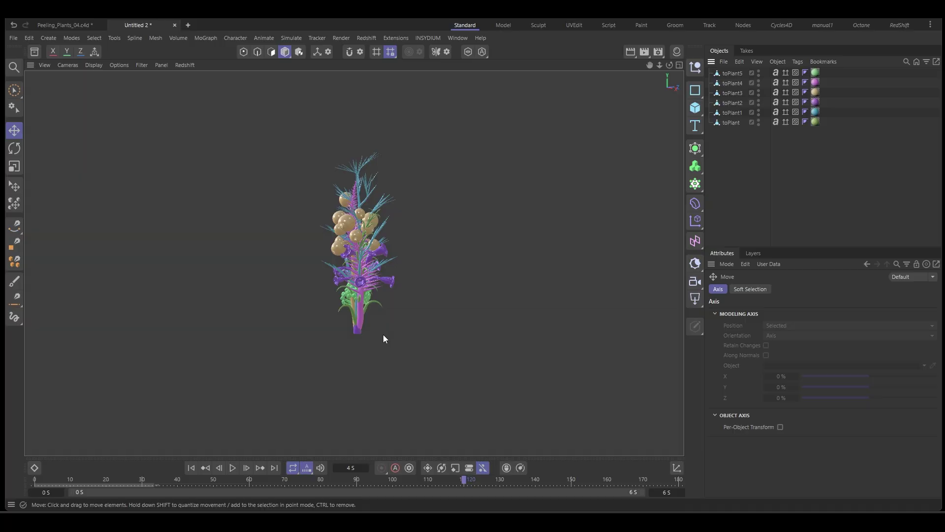
click(731, 122)
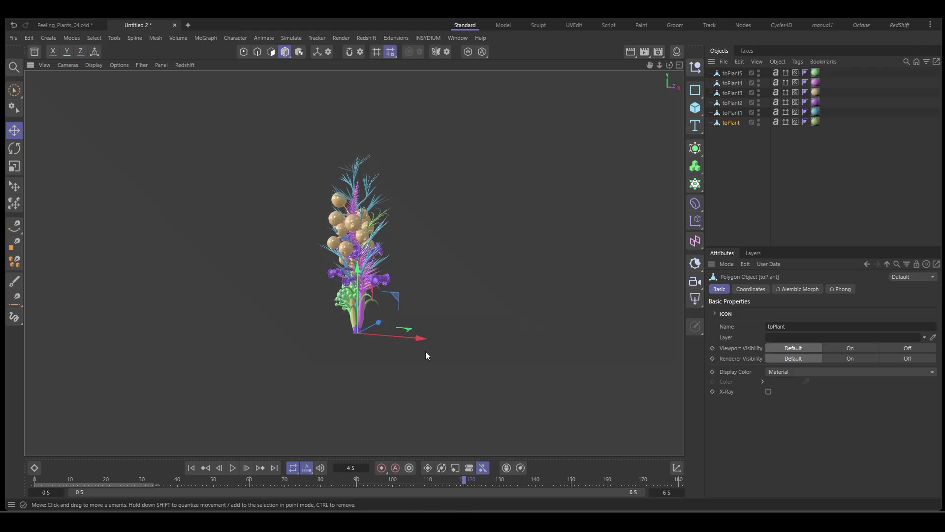
drag(425, 350, 484, 357)
click(358, 335)
drag(358, 335, 314, 329)
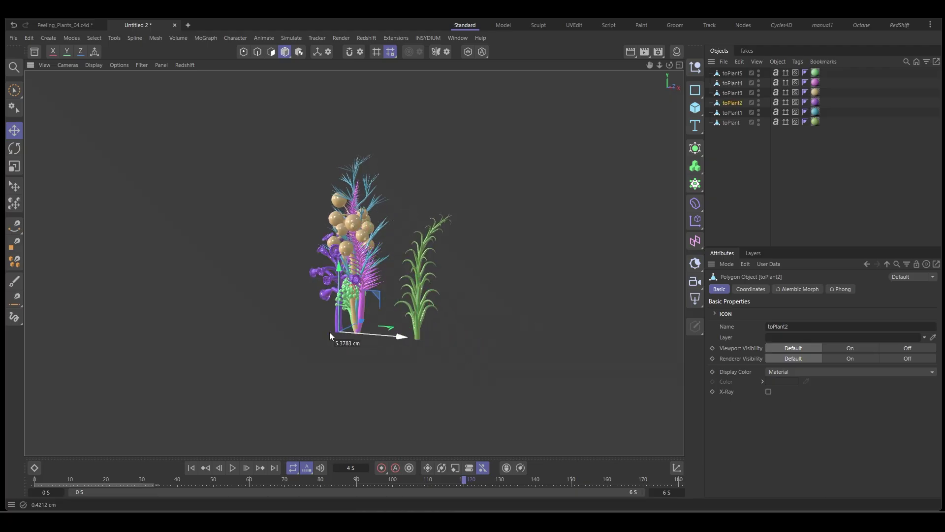
click(354, 324)
drag(382, 353, 427, 344)
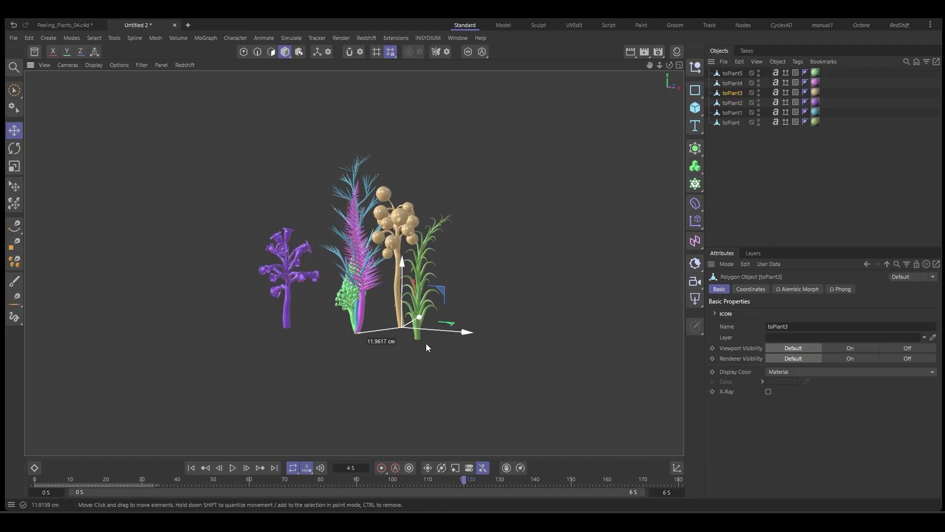
mouse_move(189, 477)
mouse_down()
mouse_move(38, 479)
mouse_move(629, 493)
mouse_up()
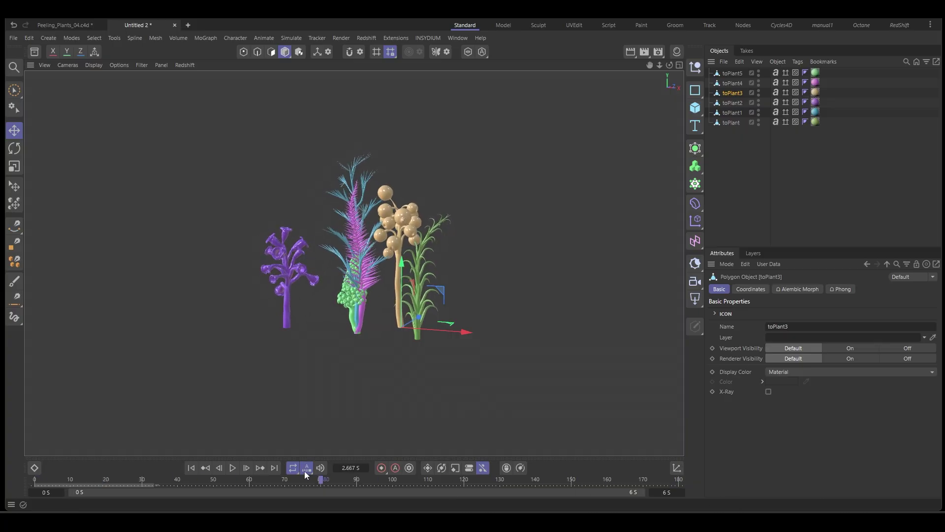
click(37, 479)
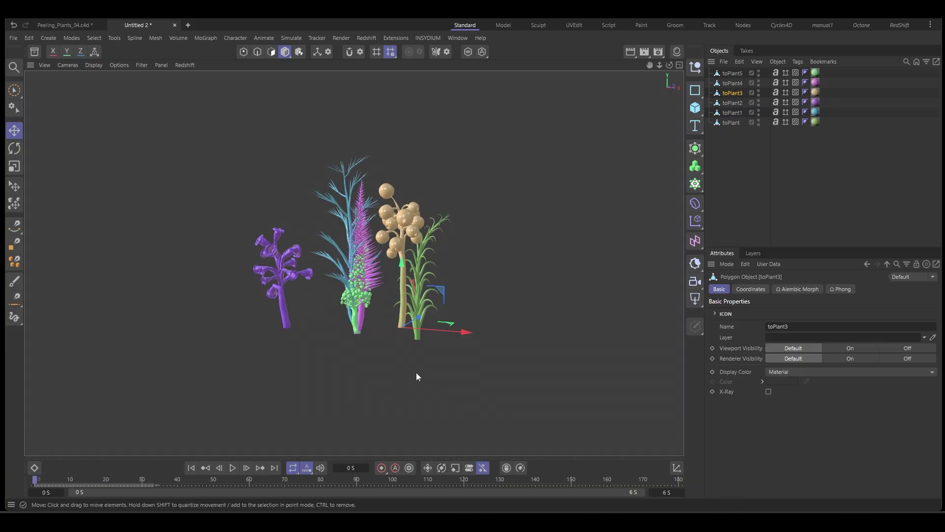
key(ctrl+z)
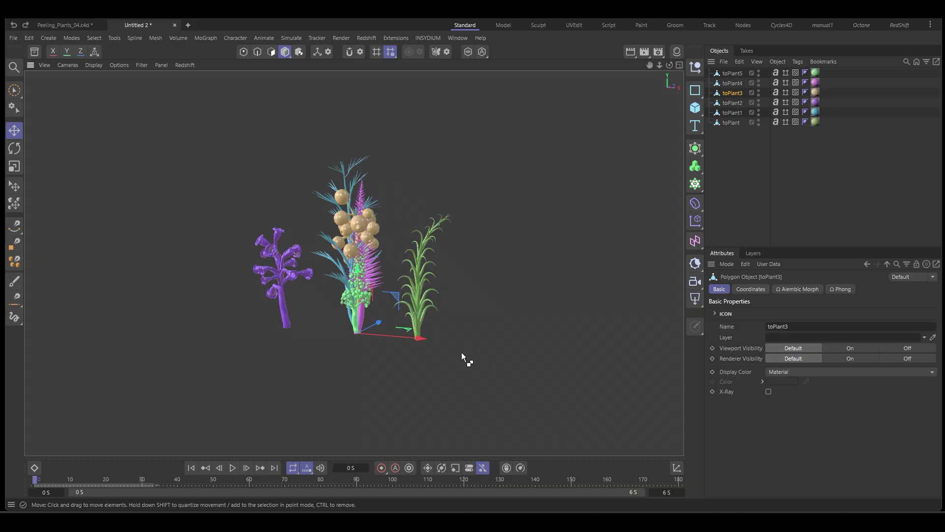
key(ctrl+z)
key(ctrl+z)
key(ctrl+z)
key(ctrl+z)
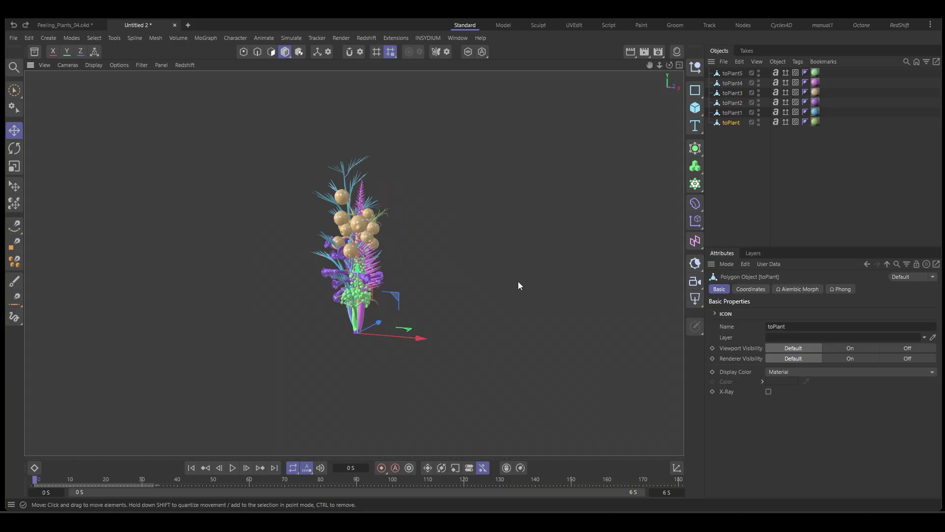
click(729, 153)
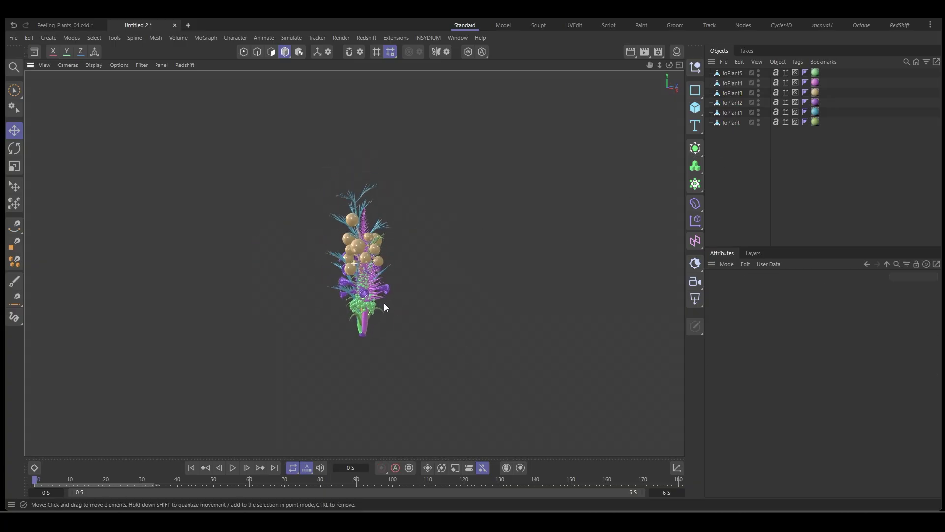
Add a capsule and make an editable duplicate of it, Capsule.1.
click(695, 107)
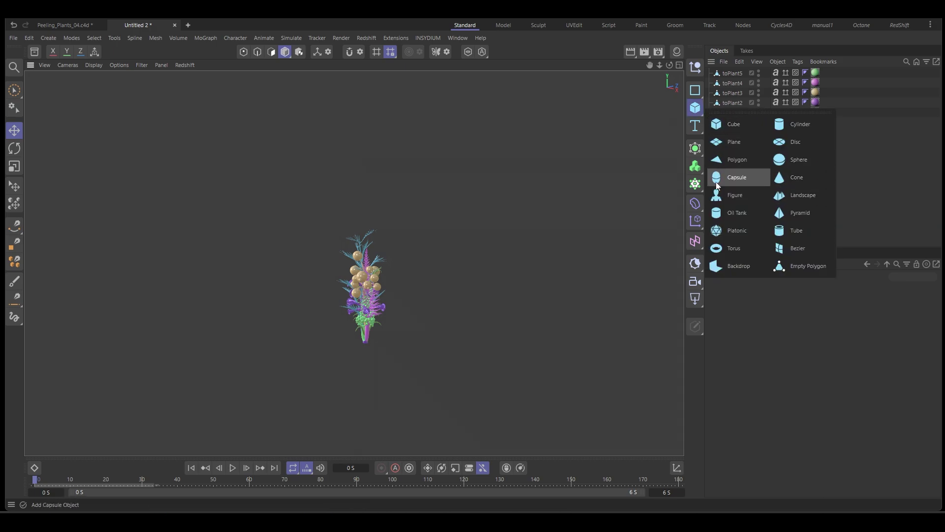
click(731, 177)
scroll(486, 334, down, 3)
scroll(450, 279, down, 2)
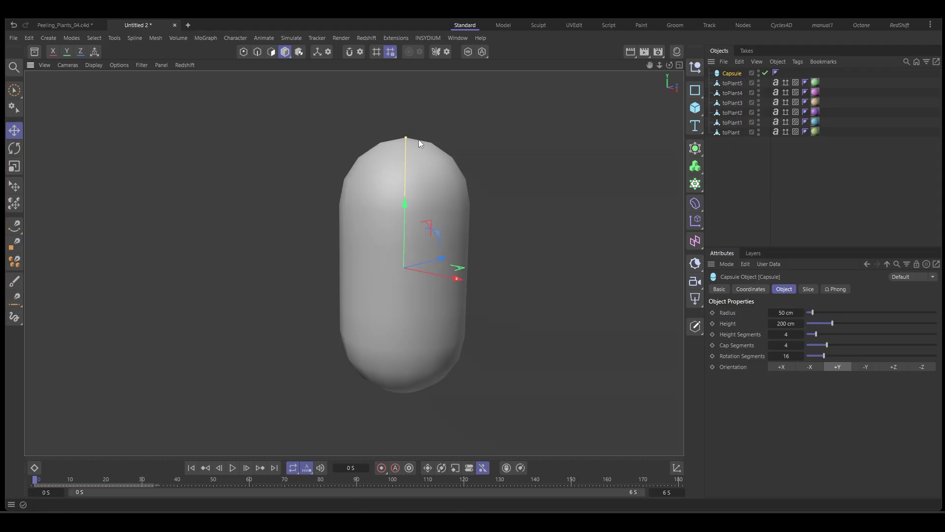
scroll(500, 327, down, 1)
scroll(466, 331, down, 2)
middle_drag(465, 331, 446, 328)
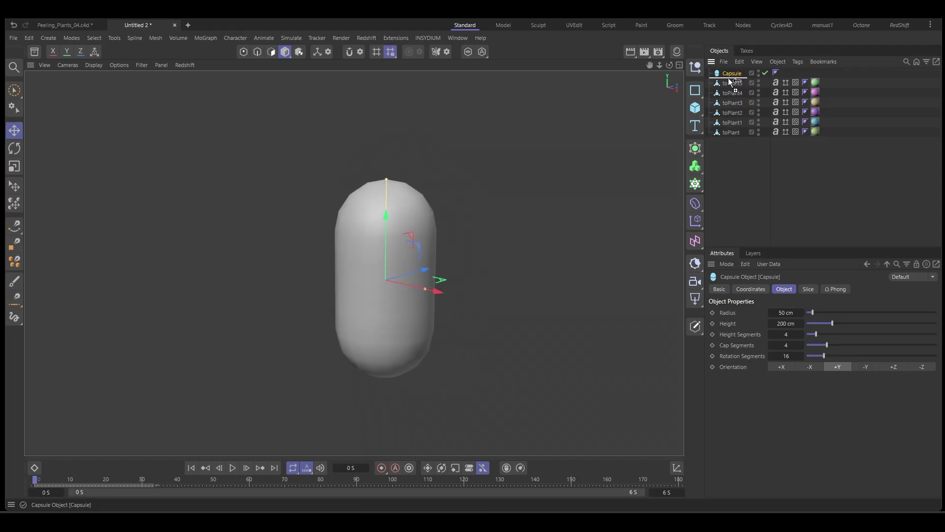
ctrl+drag(725, 74, 731, 80)
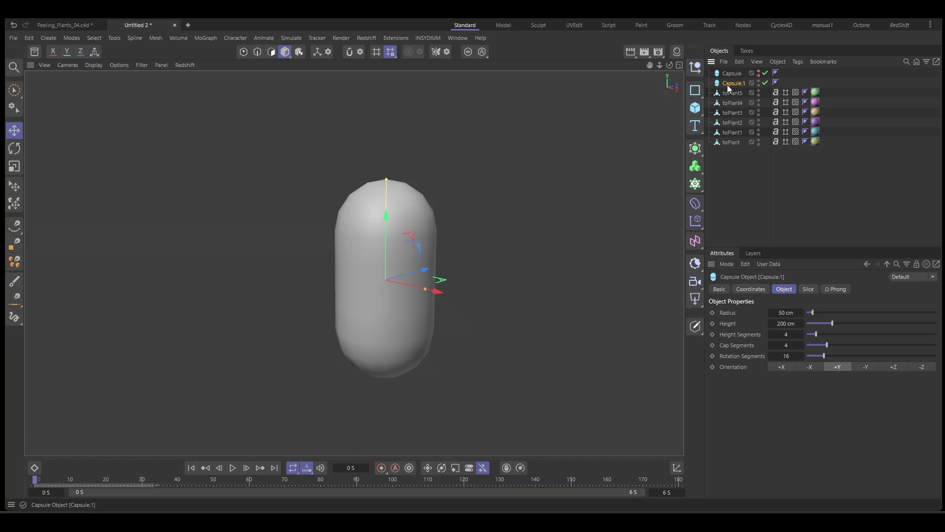
key(c)
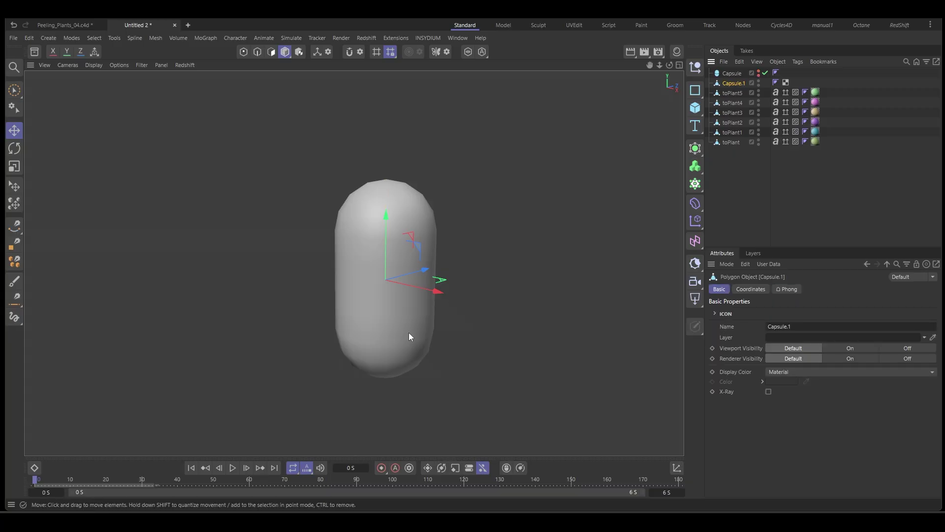
Brush-select Capsule.1's bottom cap polygons and store them as a polygon selection.
click(271, 52)
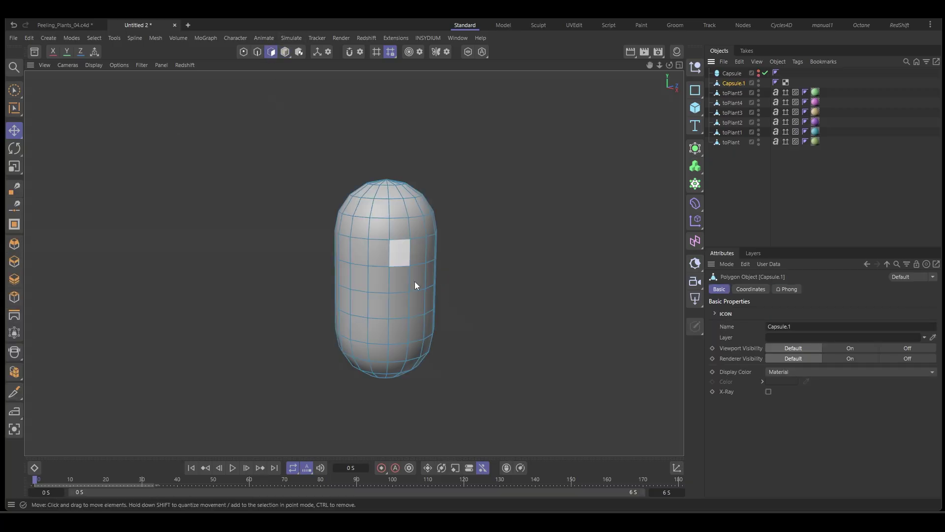
mouse_move(415, 281)
alt+mouse_down()
mouse_move(437, 316)
mouse_move(433, 242)
alt+mouse_up()
key(9)
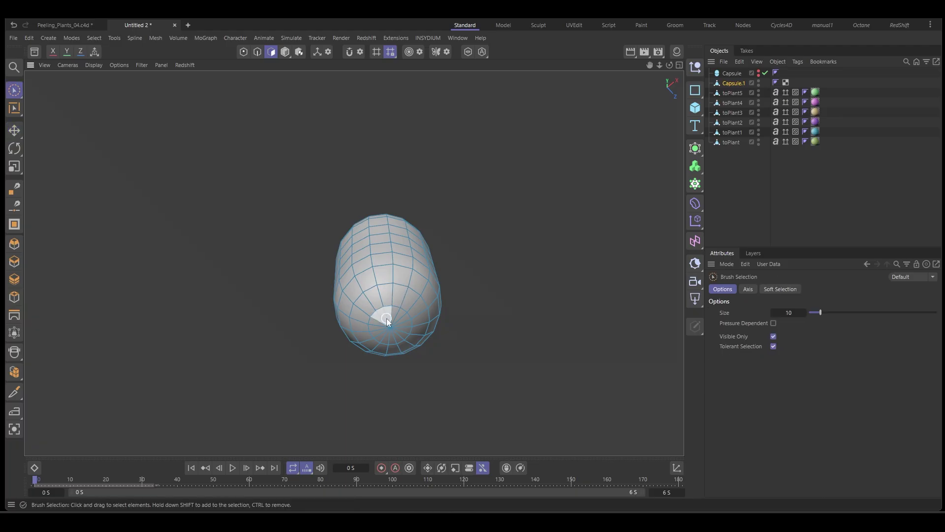
drag(387, 319, 391, 329)
alt+drag(473, 336, 481, 343)
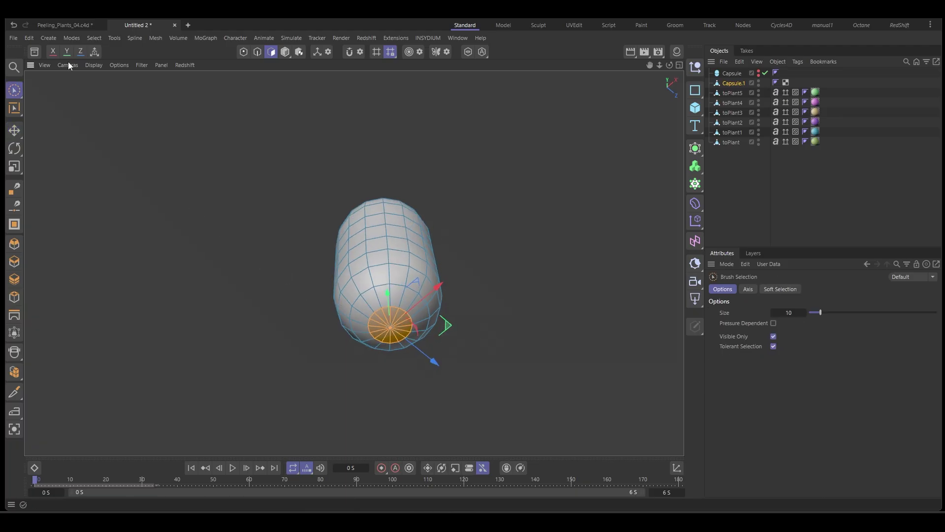
click(93, 38)
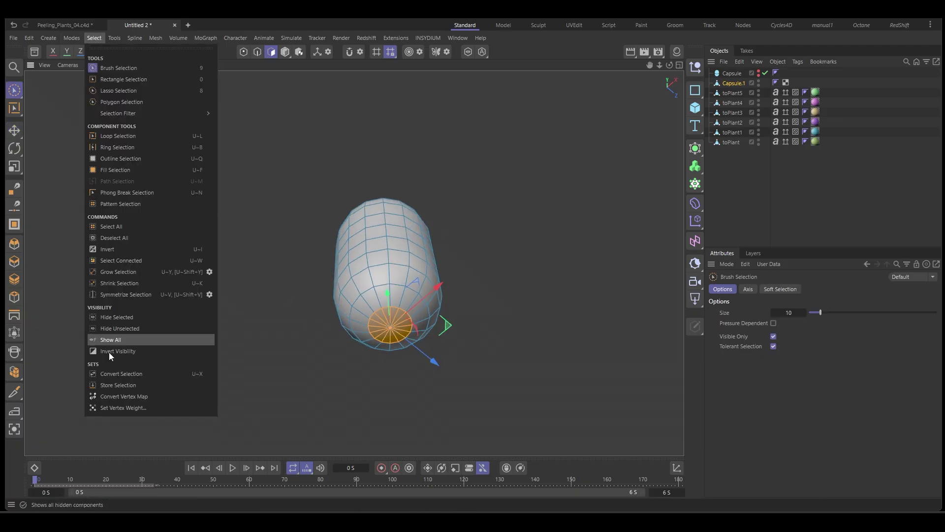
click(128, 385)
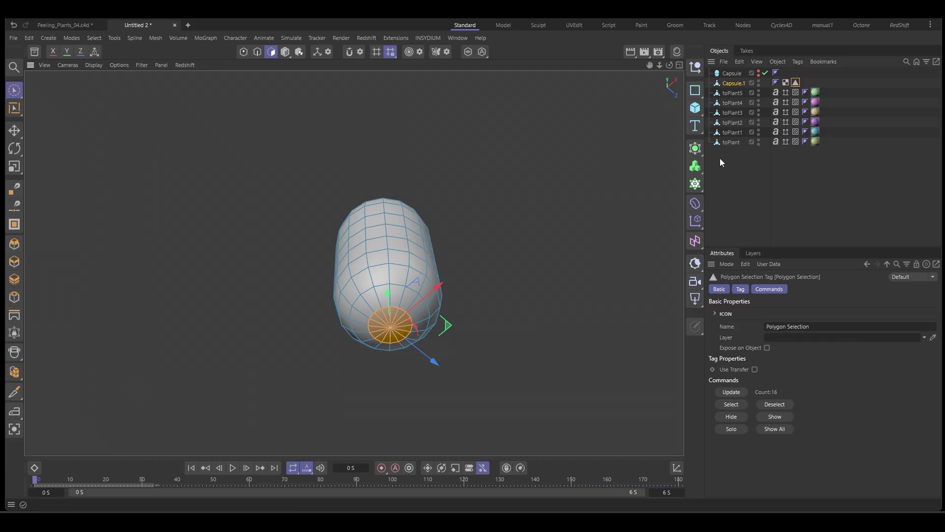
alt+drag(398, 246, 430, 354)
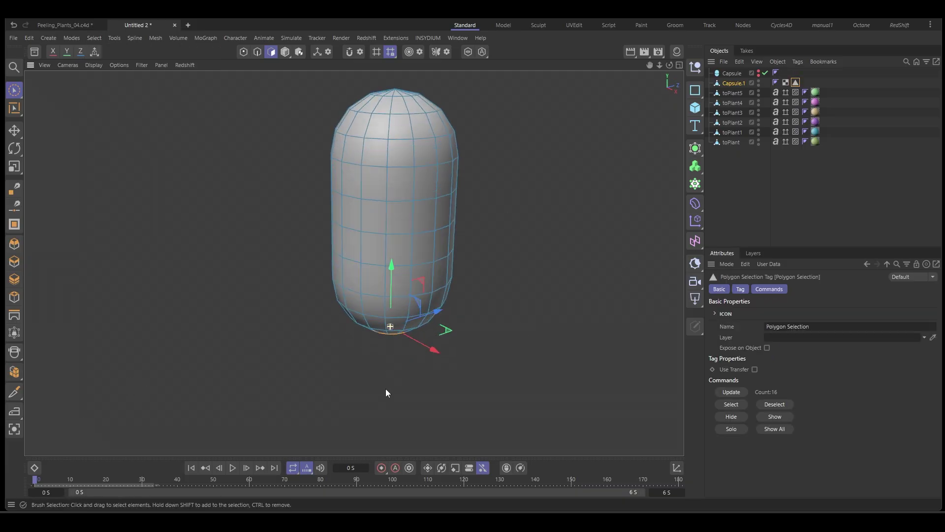
Put Capsule.1 under a new mtPolyFold and set Unfold to about 42.6%.
click(428, 38)
mouse_move(442, 103)
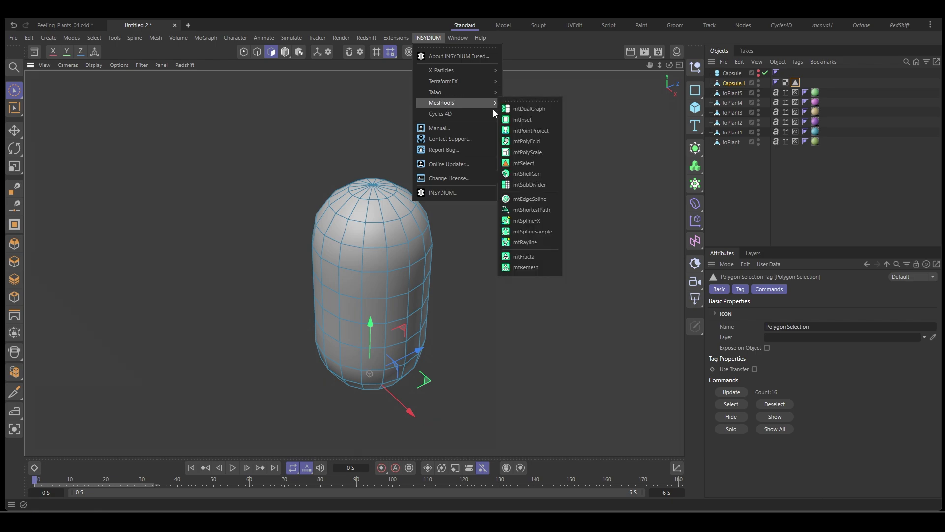
click(542, 142)
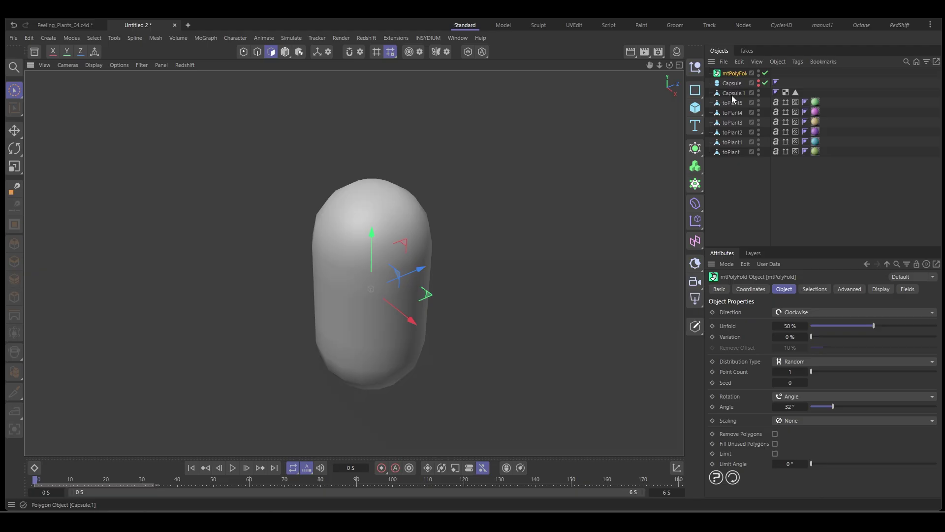
drag(731, 95, 737, 71)
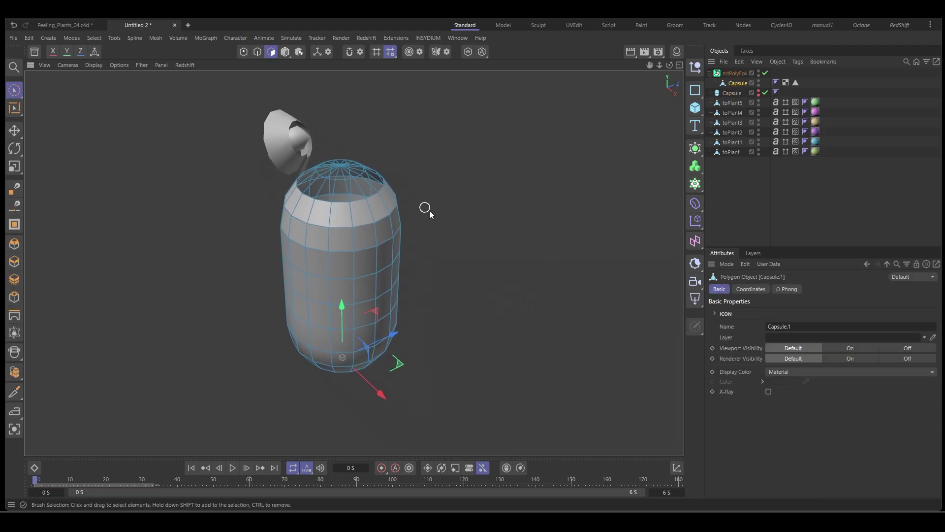
click(734, 73)
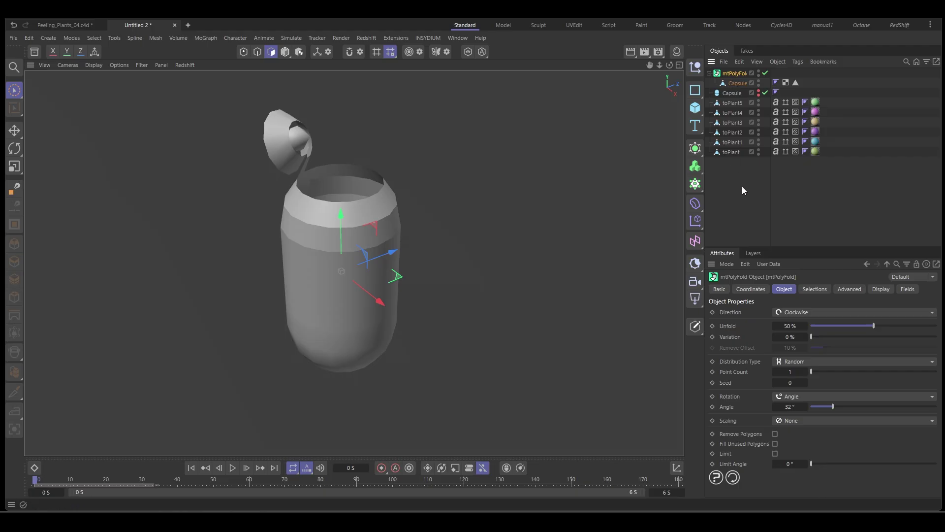
drag(870, 331, 861, 335)
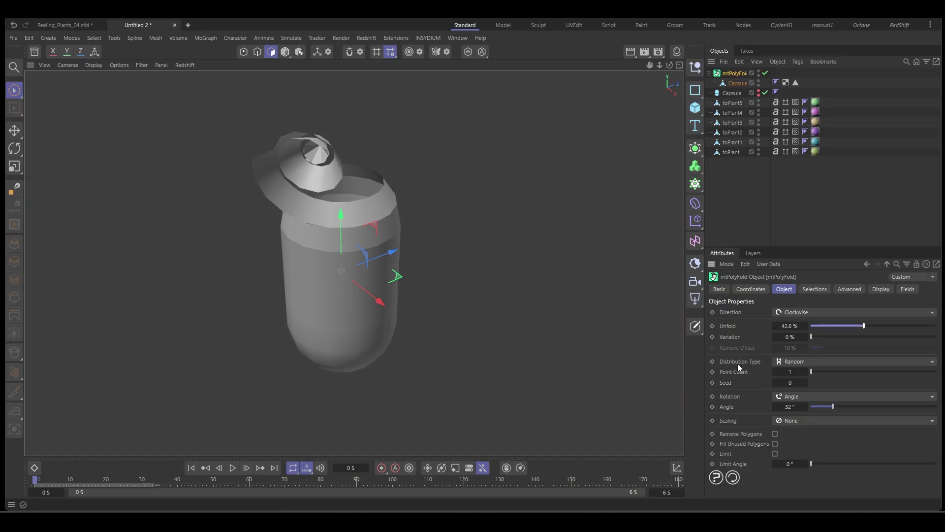
Set fold Distribution Type to Selection using the capsule's Polygon Selection, with Unfold 56.6%.
click(817, 362)
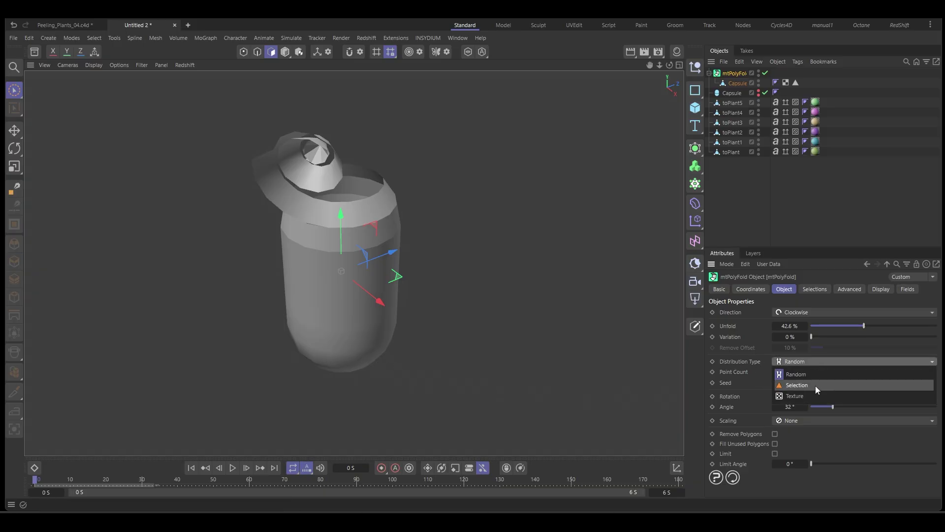
click(815, 386)
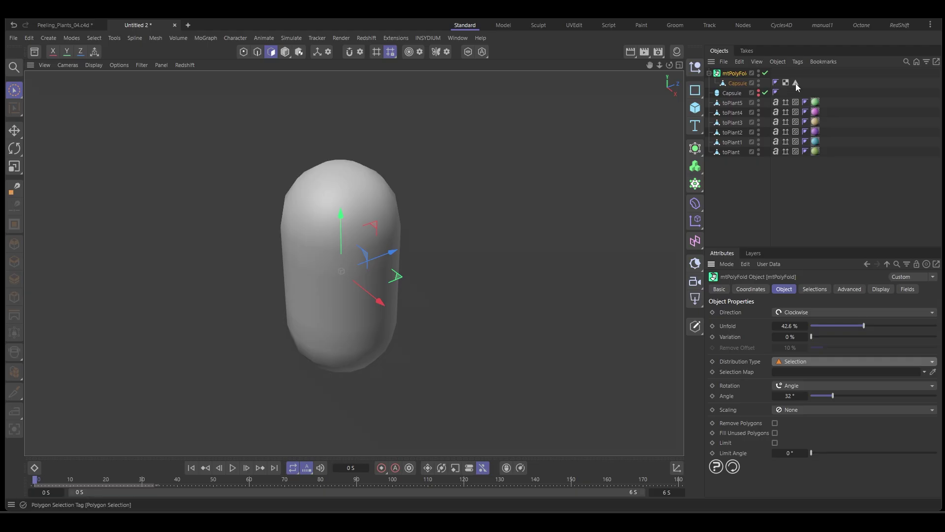
drag(796, 83, 806, 373)
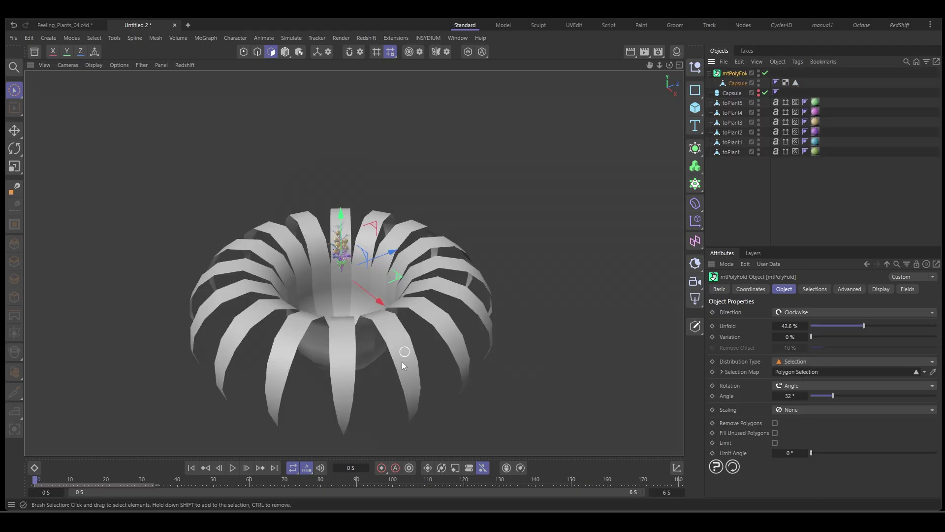
mouse_move(473, 435)
alt+mouse_down()
mouse_move(472, 382)
mouse_move(461, 374)
mouse_move(462, 386)
alt+mouse_up()
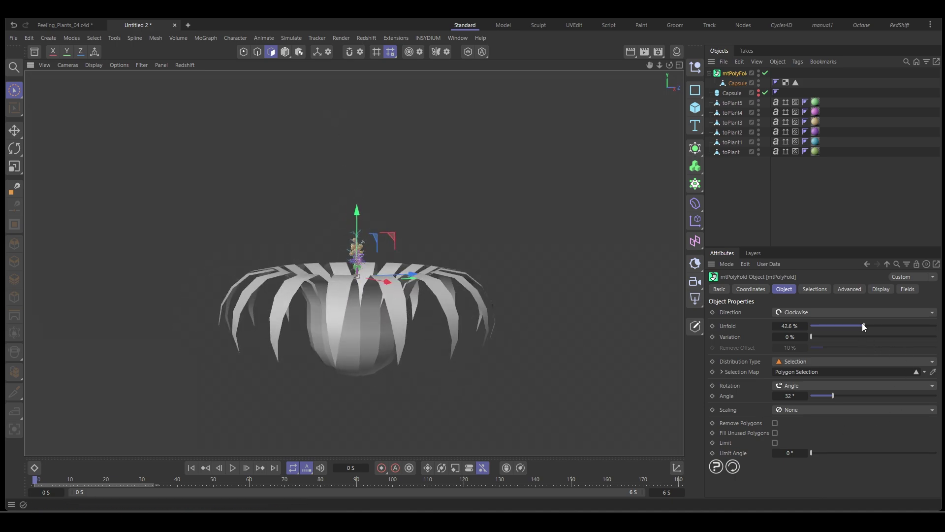
mouse_move(862, 323)
mouse_down()
mouse_move(840, 327)
mouse_move(918, 328)
mouse_move(882, 330)
mouse_up()
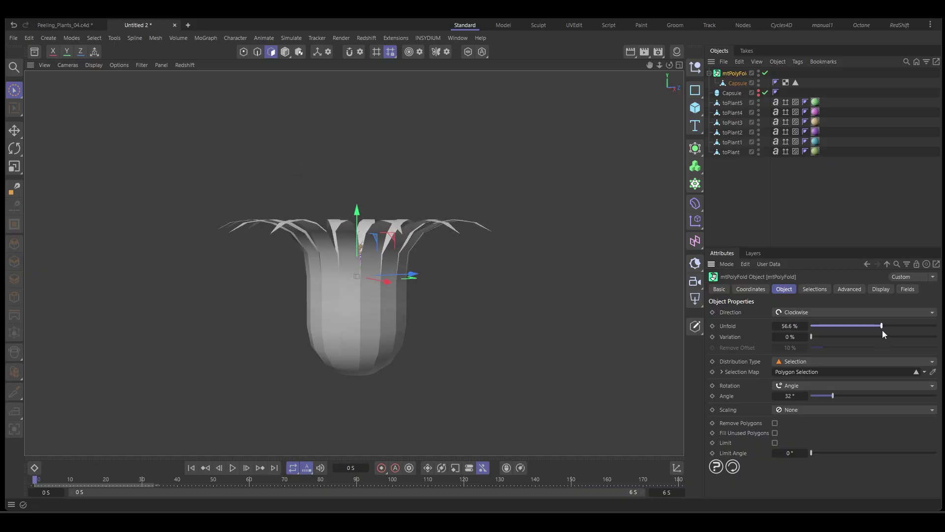
Fold the strips along the +Y axis with 2.15% variation.
click(799, 312)
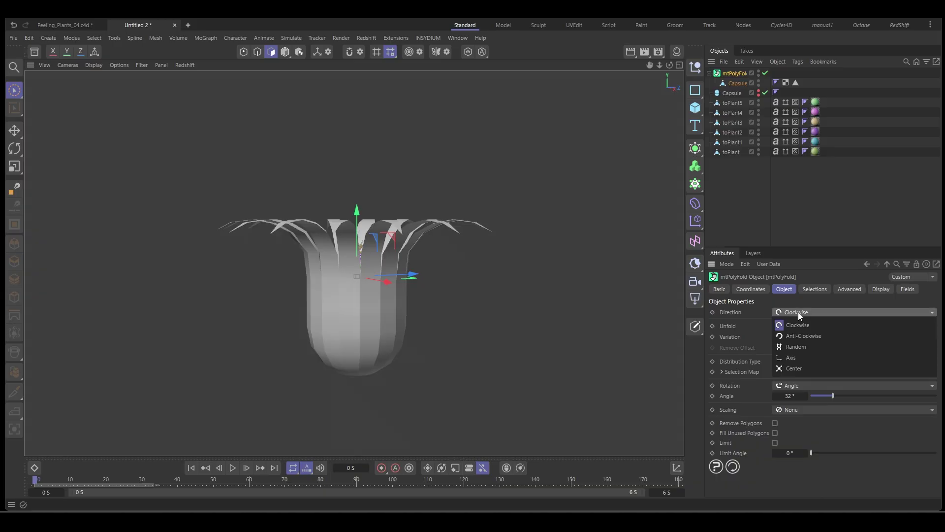
click(799, 359)
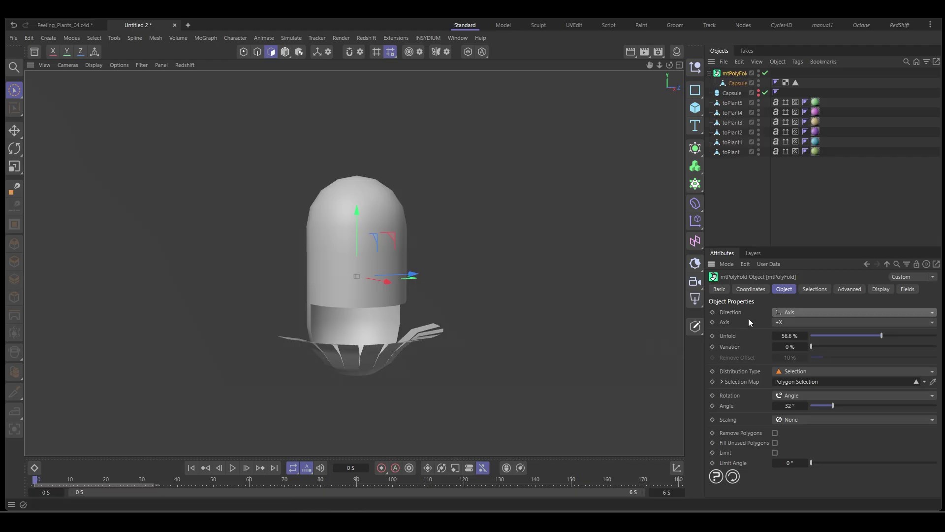
click(794, 323)
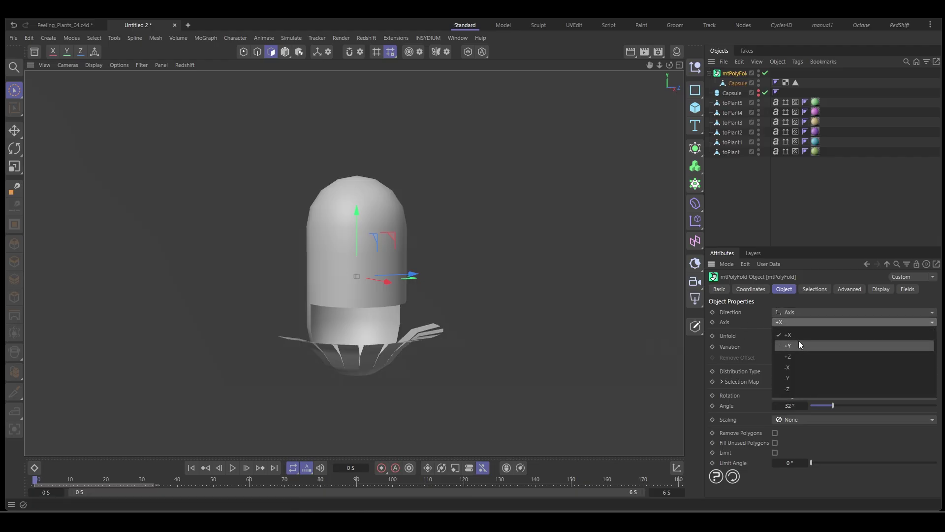
click(800, 346)
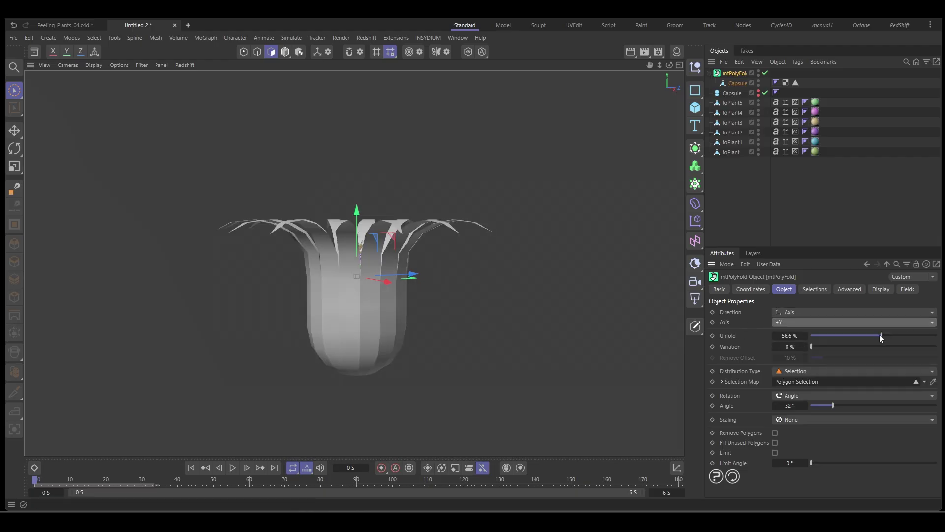
mouse_move(879, 335)
mouse_down()
mouse_move(863, 345)
mouse_move(872, 343)
mouse_up()
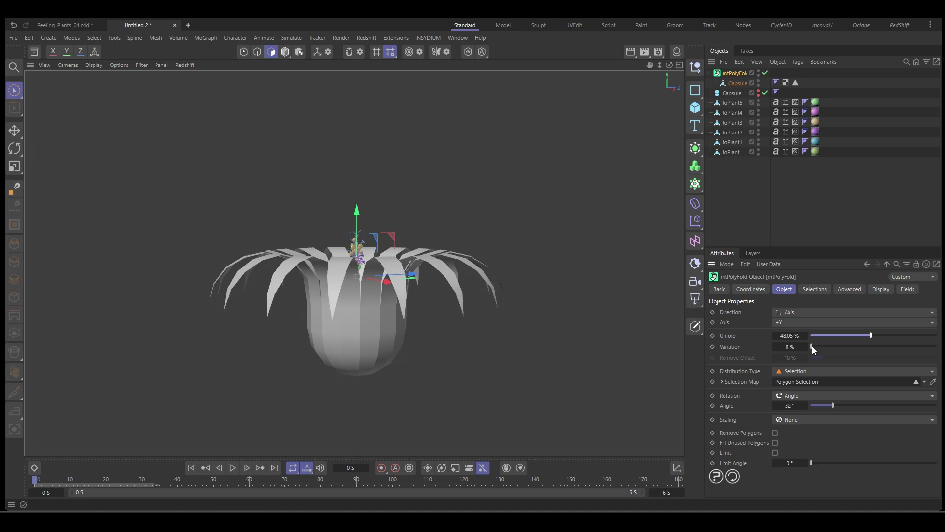
mouse_move(813, 346)
mouse_down()
mouse_move(932, 341)
mouse_move(782, 345)
mouse_up()
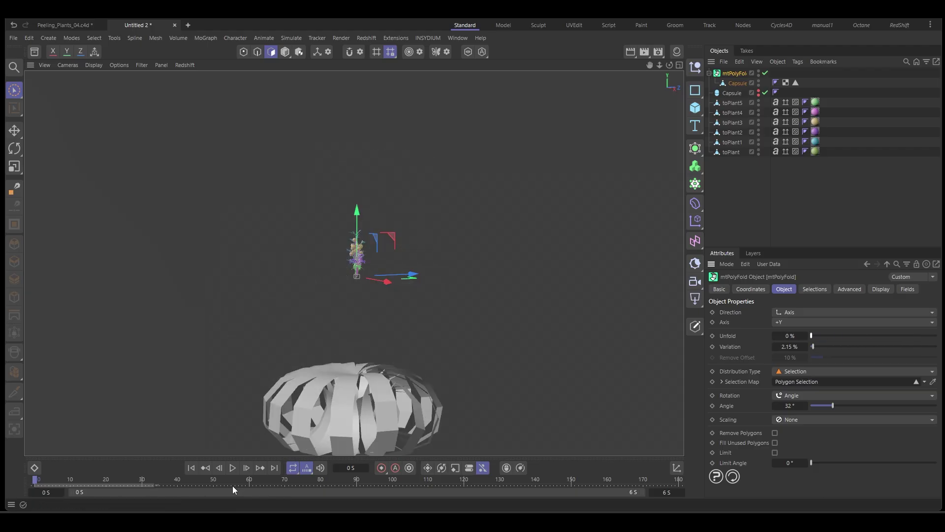
Keyframe Unfold at 0% on frame 0 and 100% on a later frame, then preview.
click(713, 336)
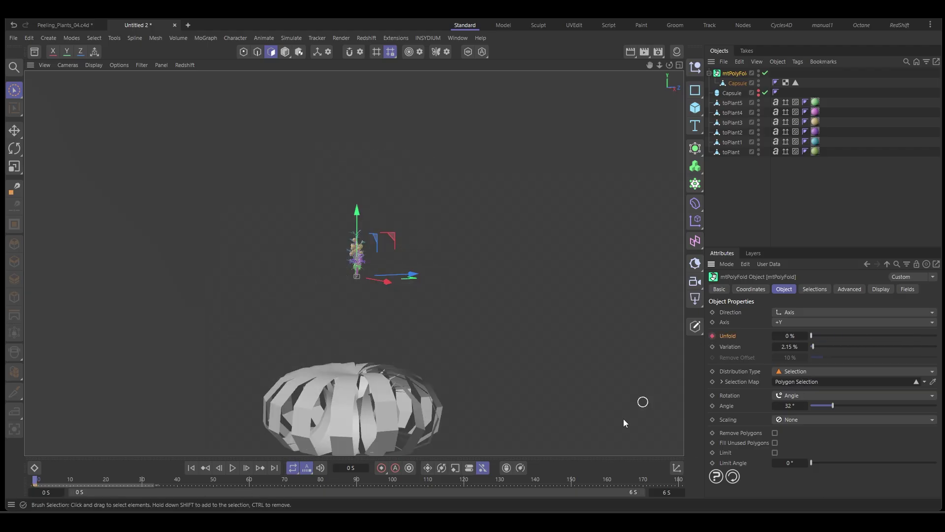
click(571, 482)
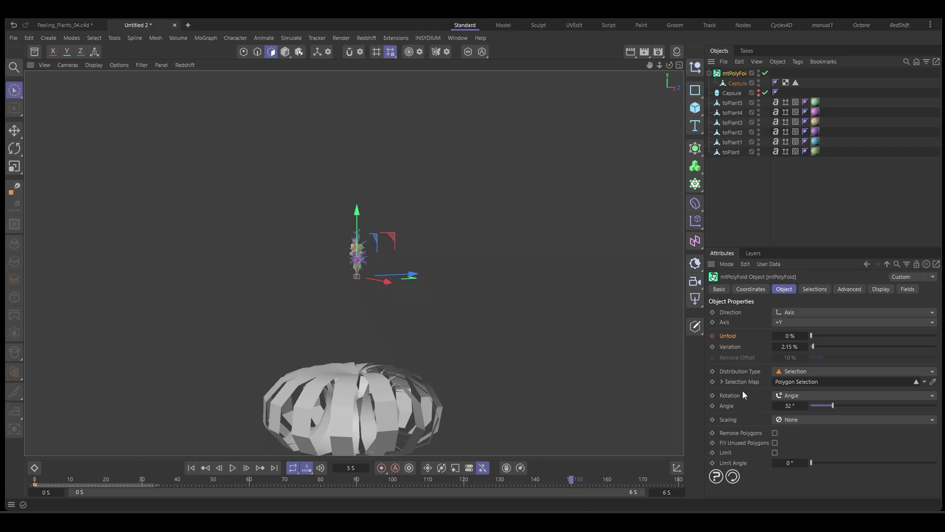
drag(809, 339, 937, 337)
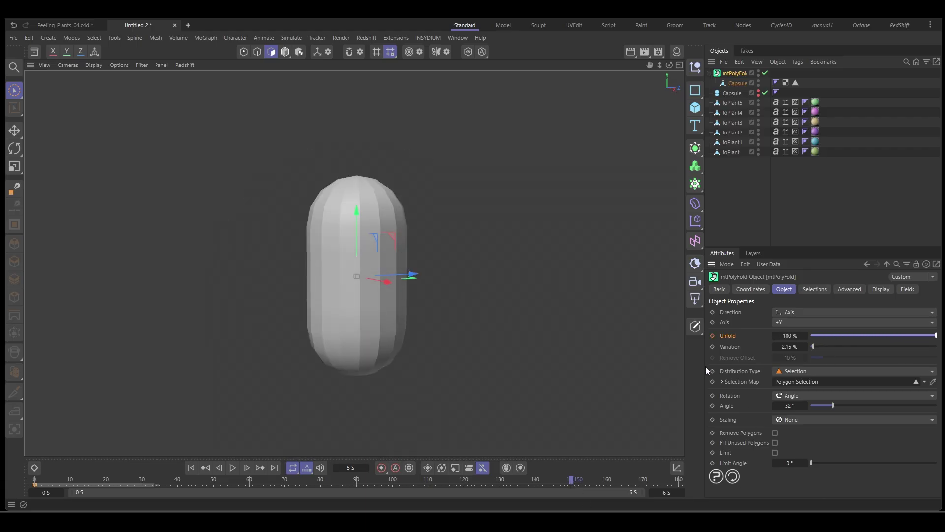
click(713, 336)
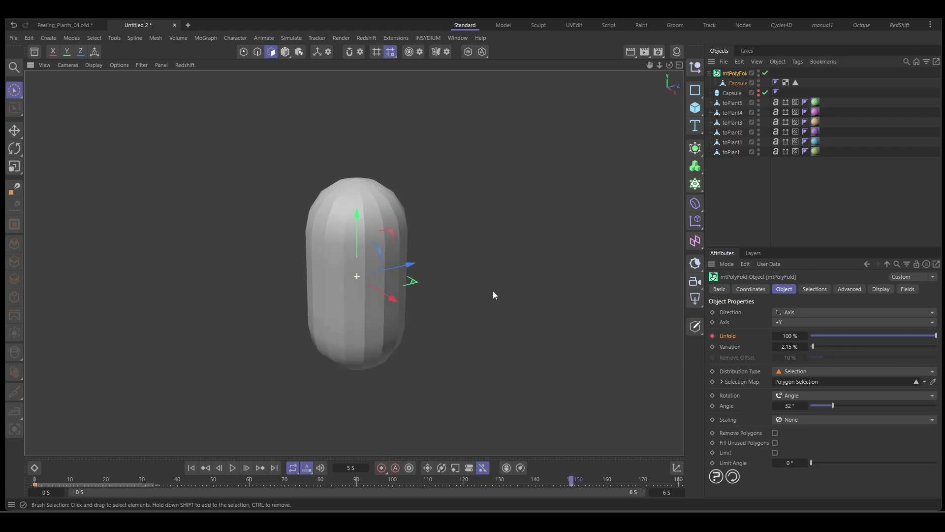
alt+drag(582, 322, 558, 272)
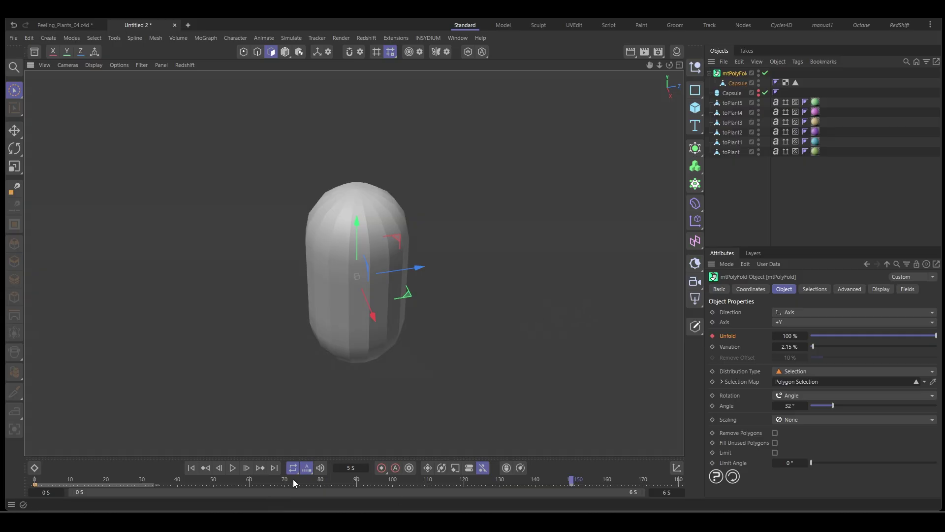
mouse_move(243, 484)
mouse_down()
mouse_move(213, 486)
mouse_move(389, 485)
mouse_up()
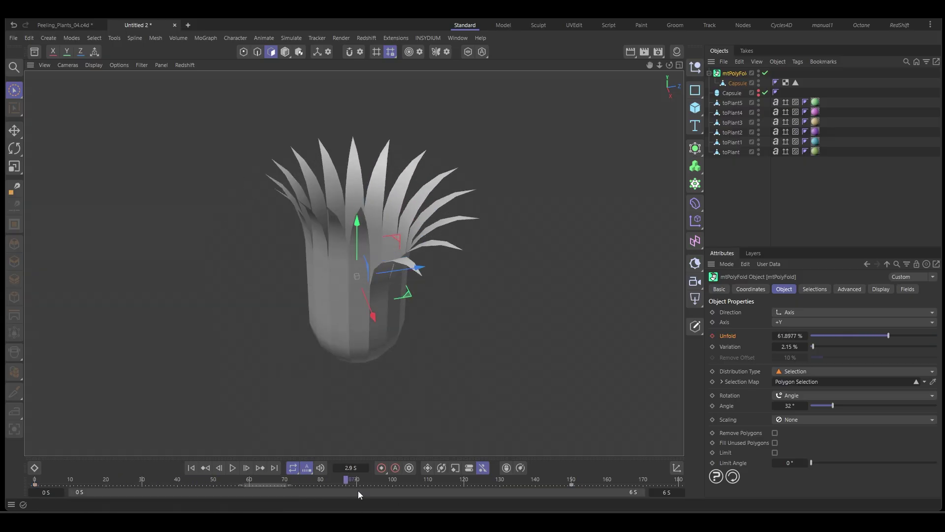
Place mtPolyFold inside a new Subdivision Surface and preview the smoothed peel.
click(696, 149)
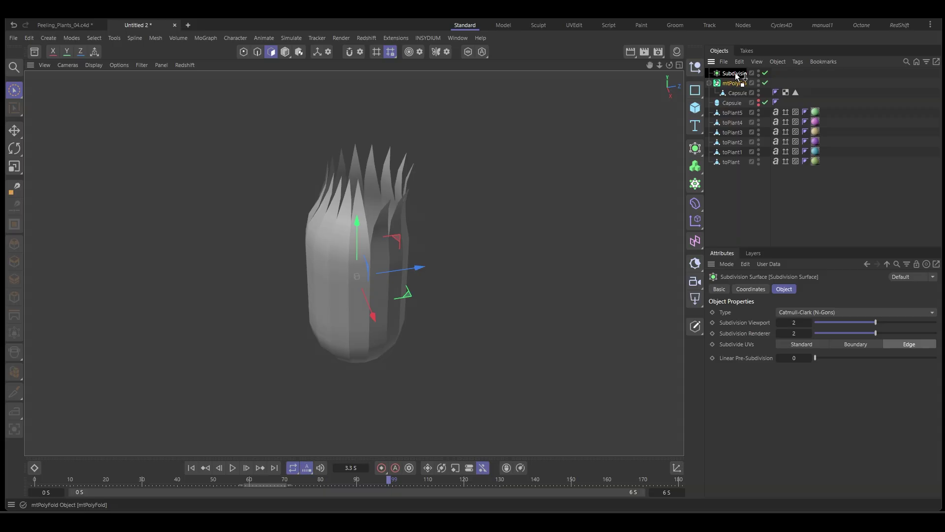
drag(735, 73, 735, 74)
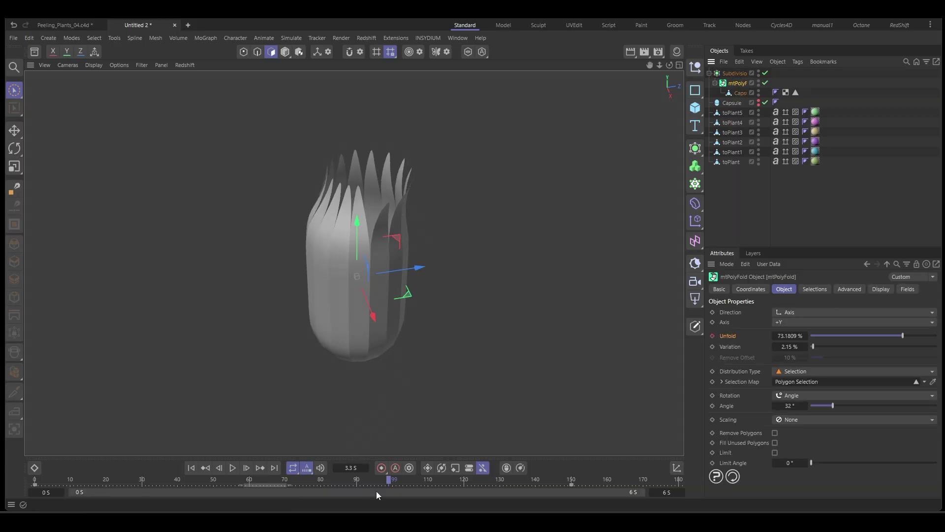
mouse_move(387, 482)
mouse_down()
mouse_move(314, 497)
mouse_move(333, 496)
mouse_up()
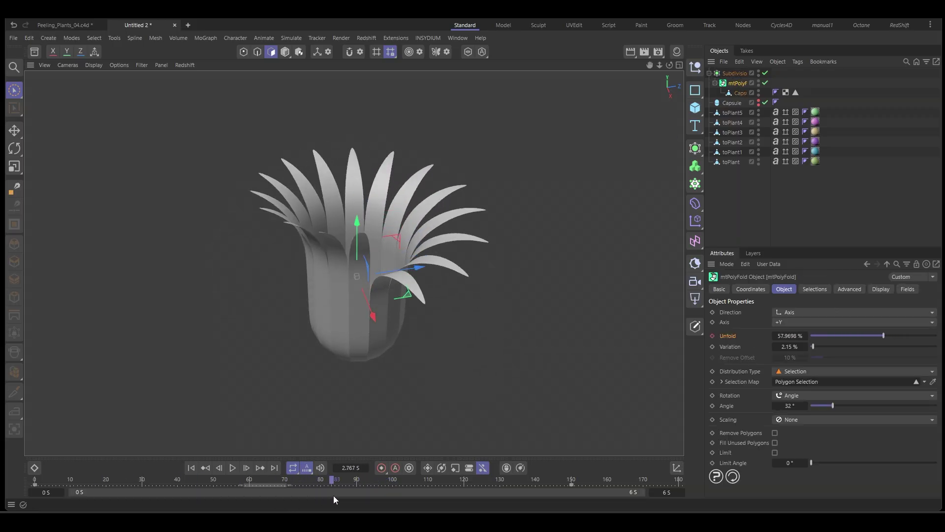
Collapse and hide the Subdivision Surface group, showing the original capsule instead.
click(712, 74)
click(720, 178)
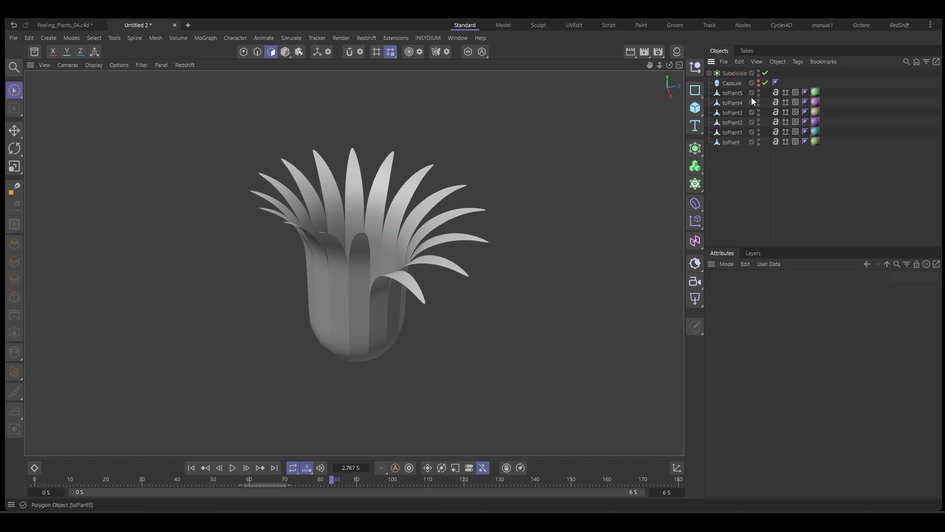
click(759, 72)
click(759, 81)
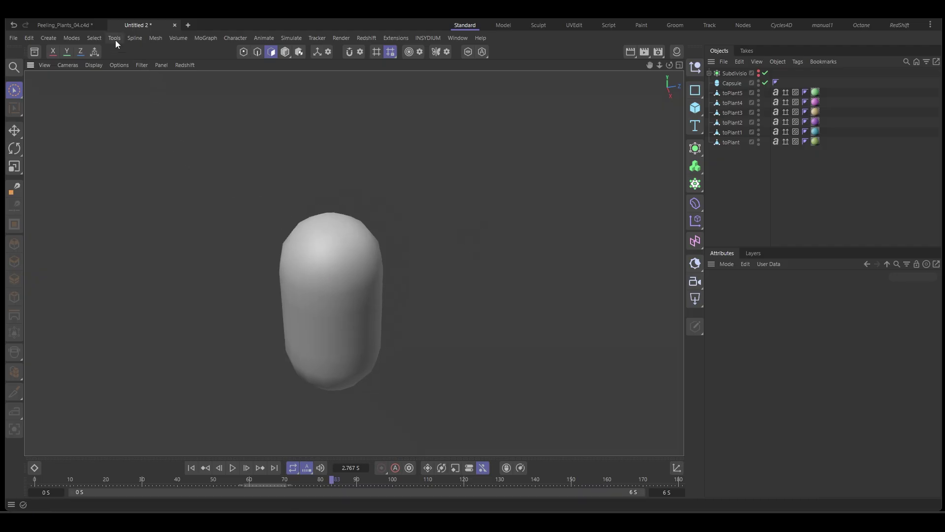
Add a Matrix in Object mode with the Subdivision Surface as its object.
click(207, 41)
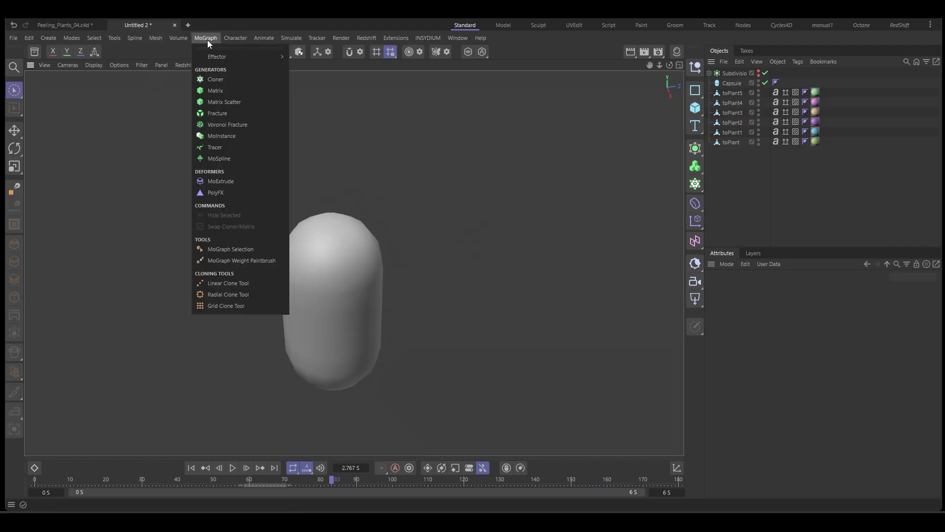
click(222, 94)
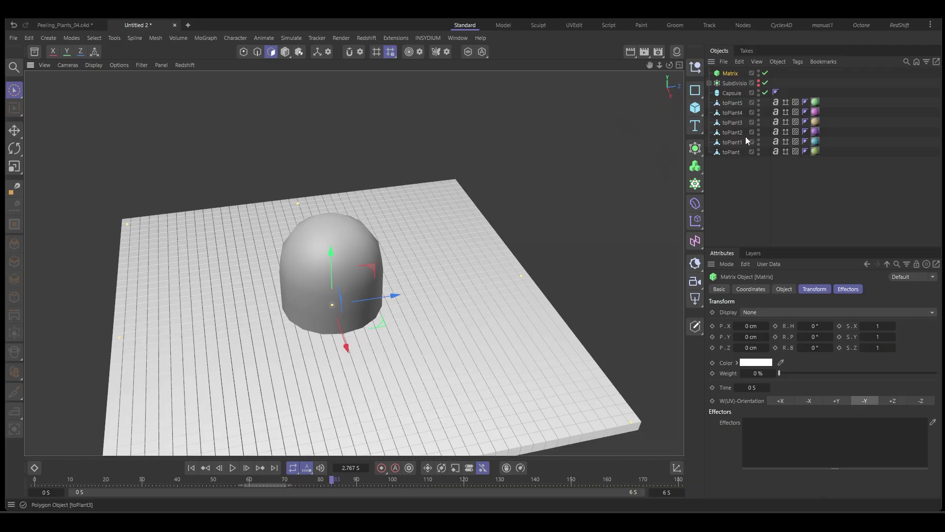
click(784, 289)
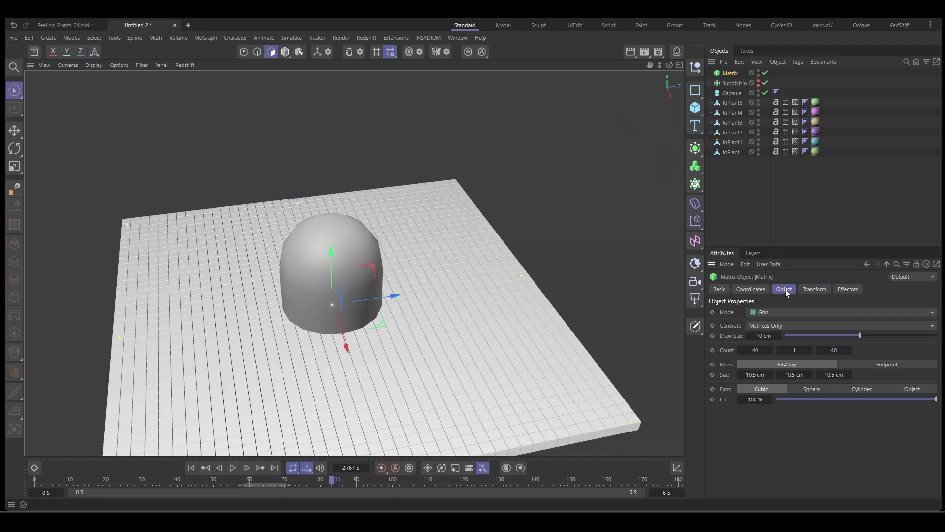
click(782, 312)
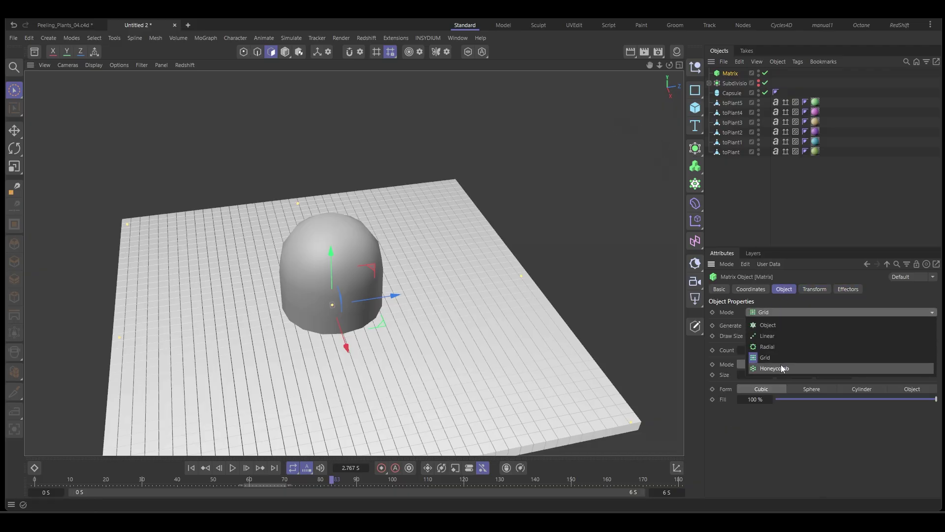
click(776, 324)
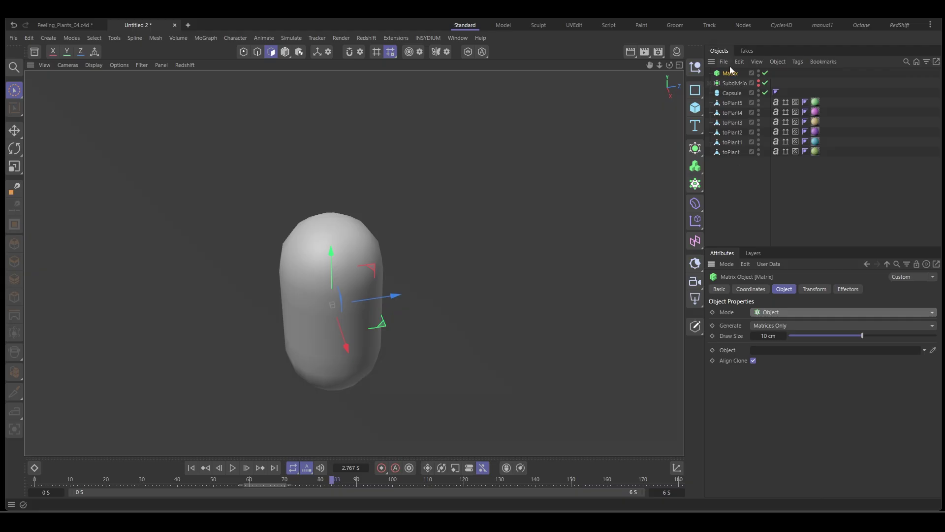
drag(727, 86, 772, 352)
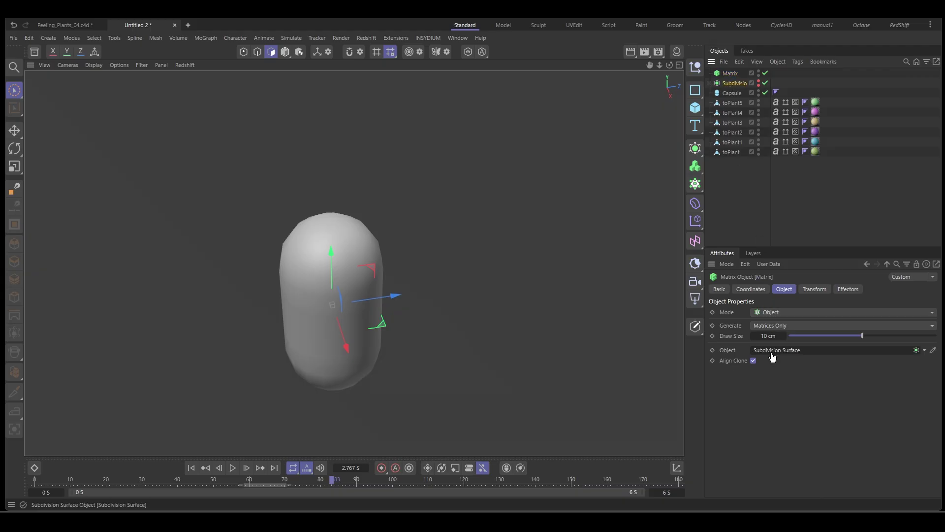
alt+drag(474, 345, 460, 327)
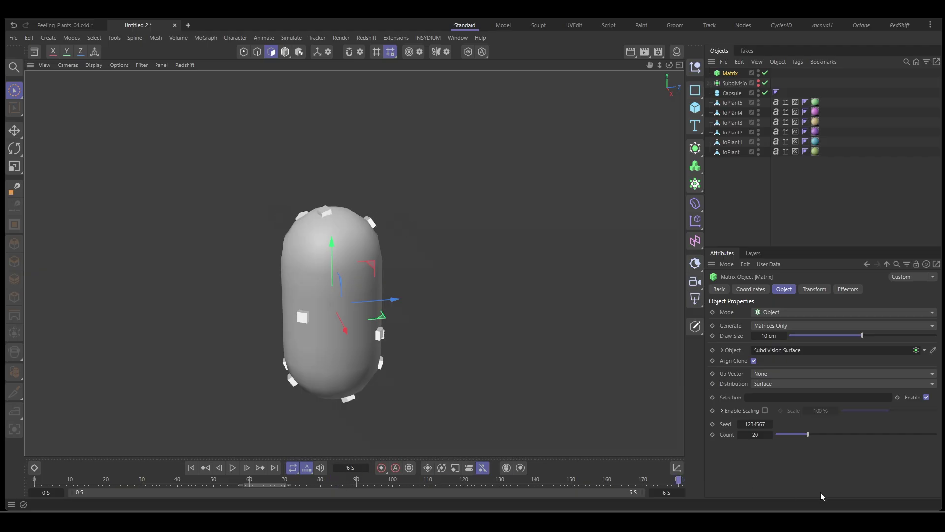
Set the Matrix count to 20000 and scrub the timeline to frame 162.
alt+drag(451, 357, 467, 322)
click(755, 435)
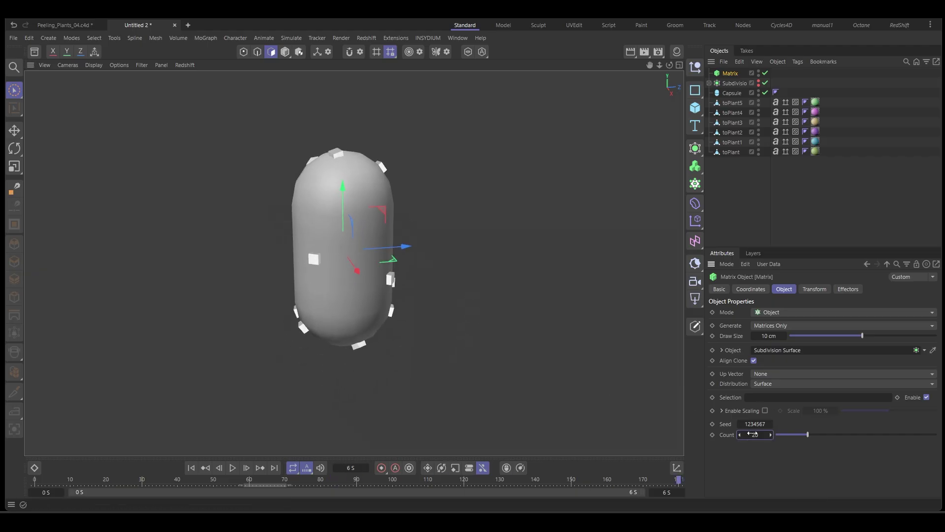
text(20)
text(0000)
key(Return)
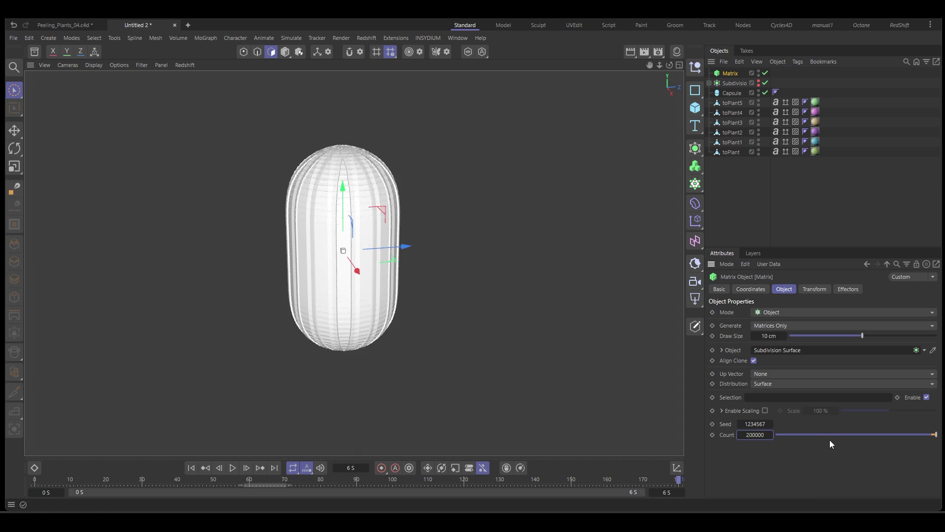
click(754, 435)
text(20)
text(000)
key(Return)
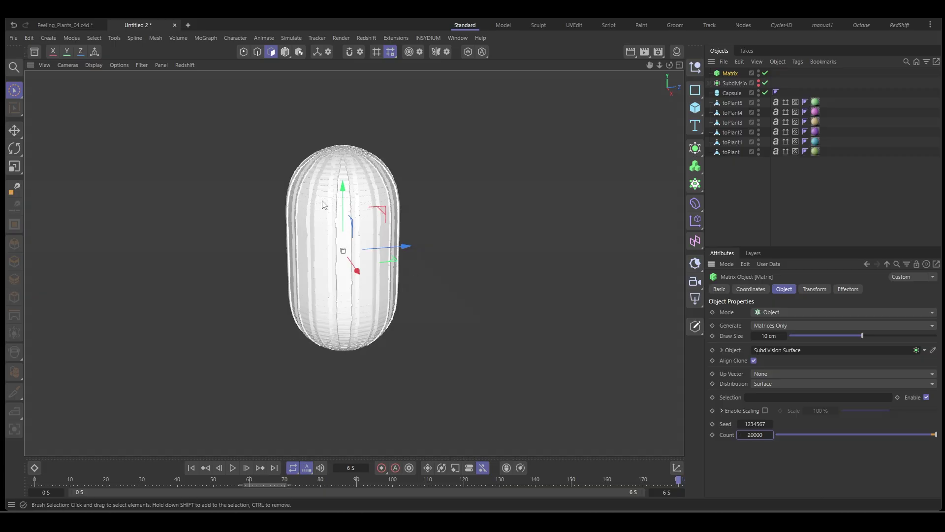
mouse_move(676, 479)
mouse_down()
mouse_move(131, 480)
mouse_move(403, 473)
mouse_up()
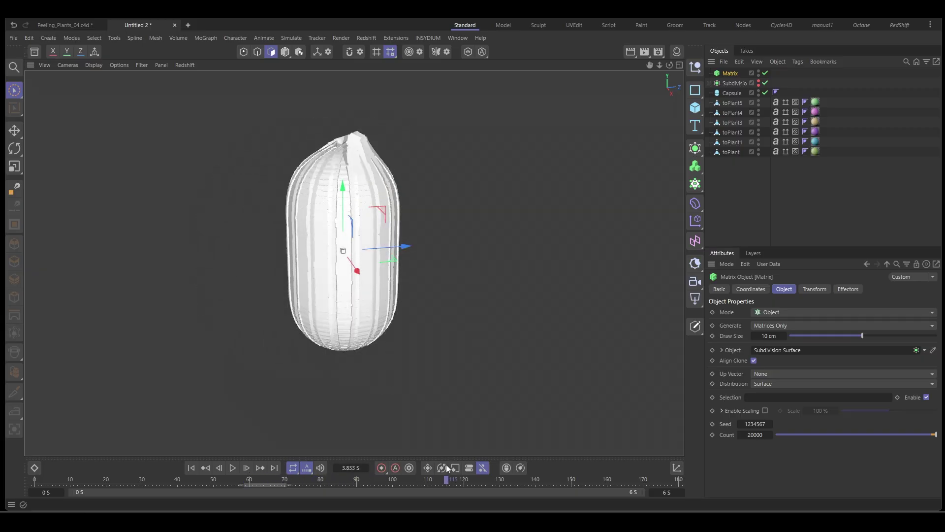
drag(447, 479, 614, 479)
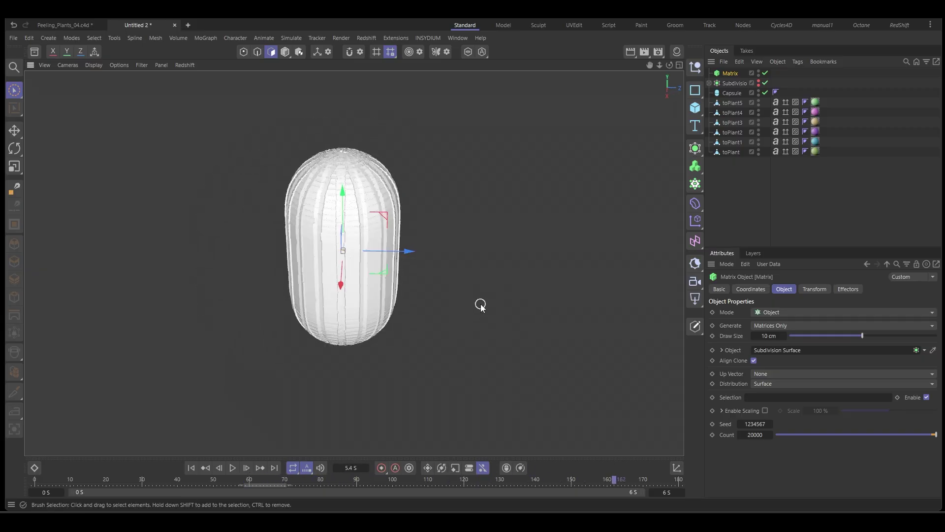
Give the Matrix object an RS Object render tag.
click(739, 198)
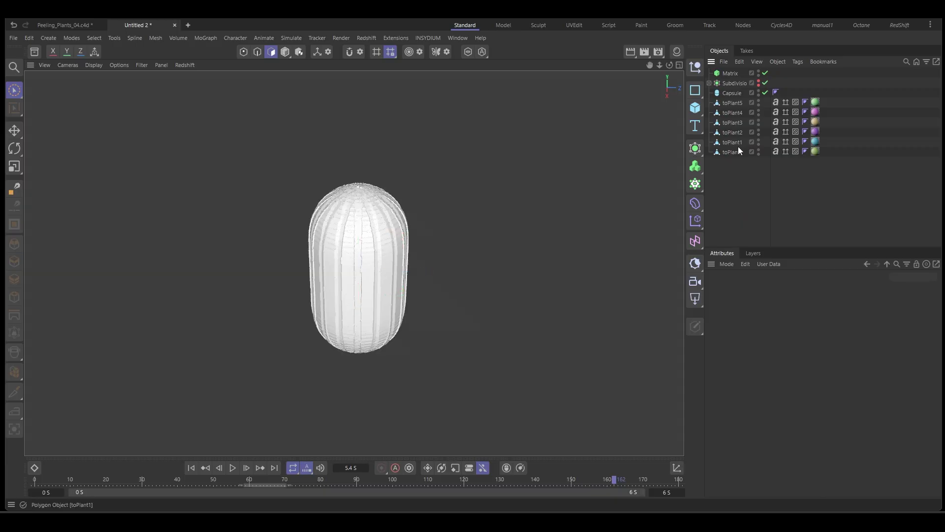
click(728, 73)
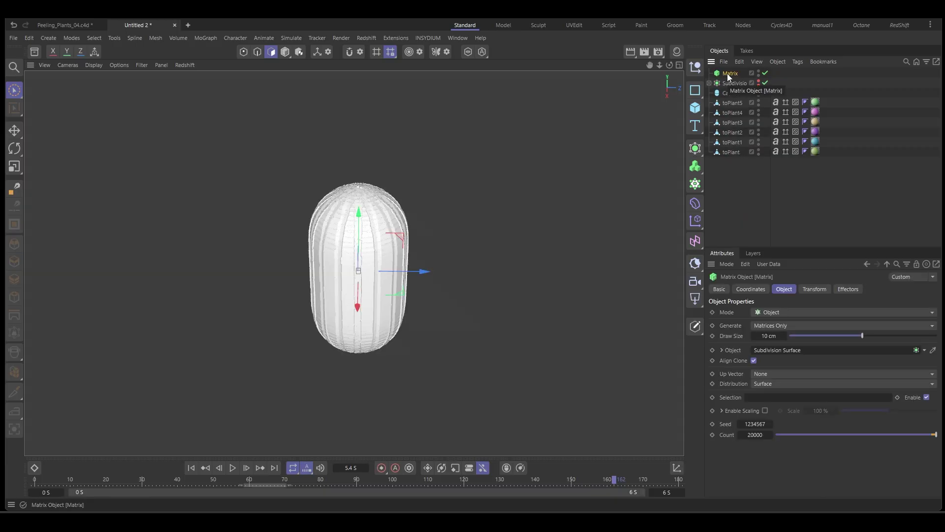
right_click(727, 73)
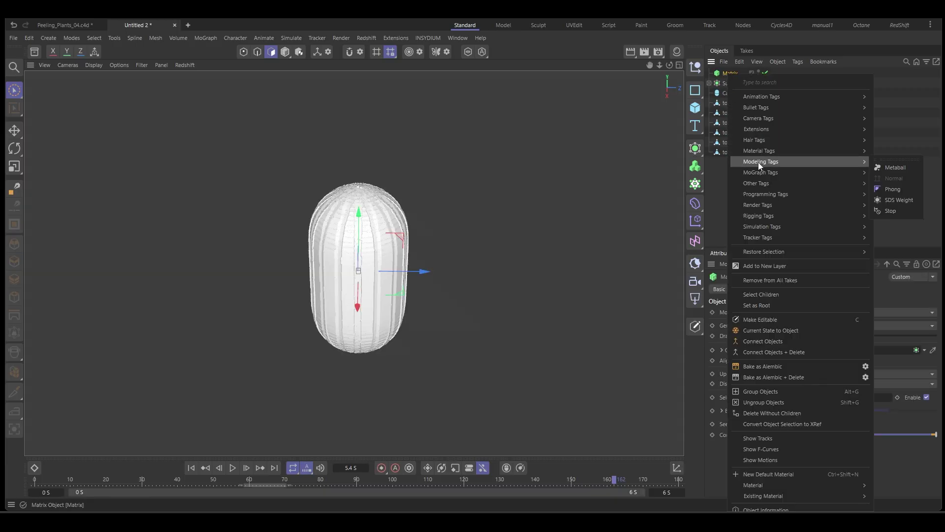
mouse_move(757, 204)
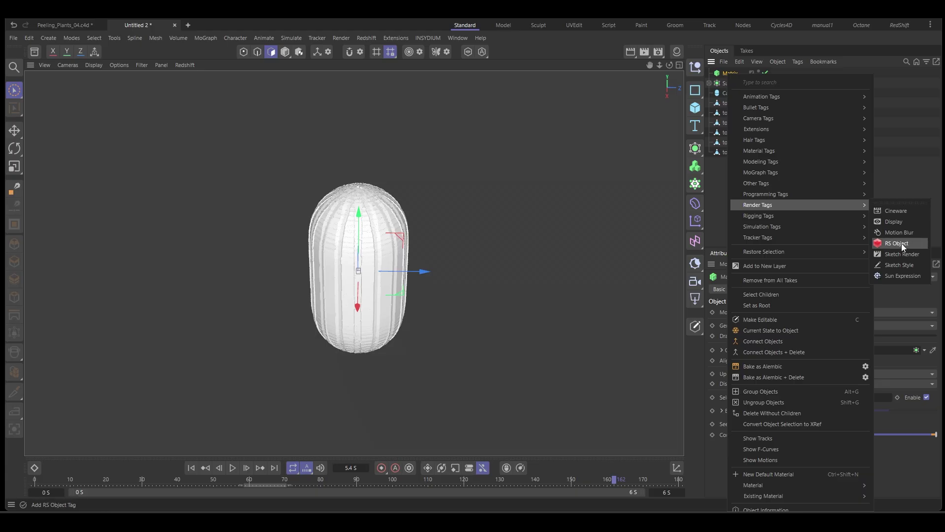
click(902, 243)
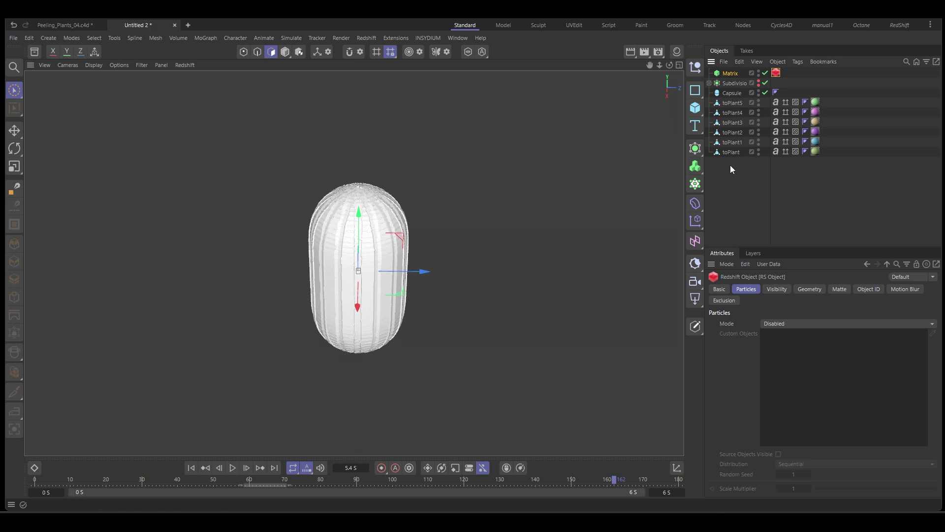
Switch to the Redshift layout and start an interactive RenderView render.
click(901, 25)
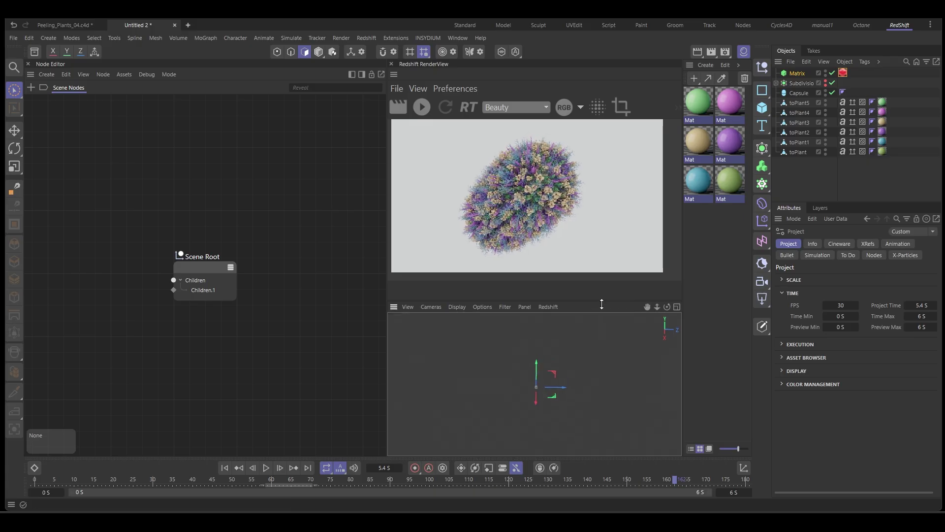
click(423, 108)
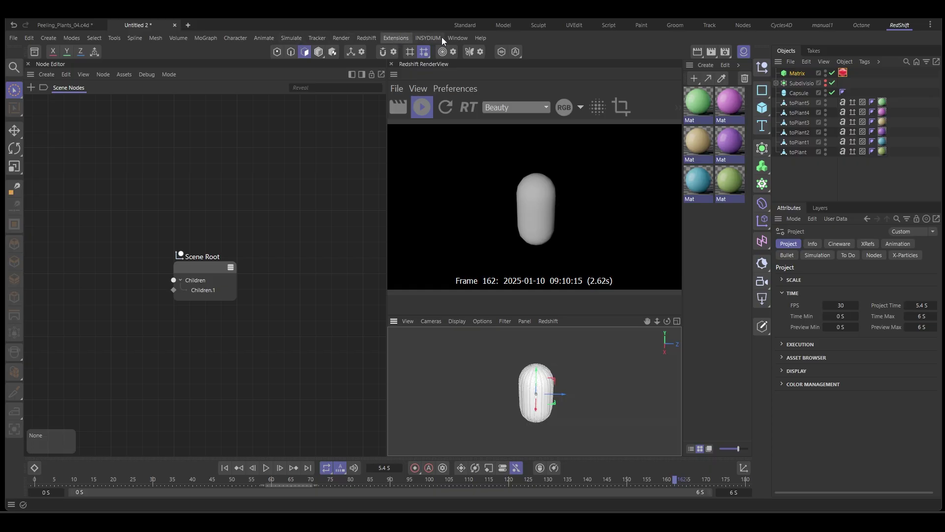
click(363, 38)
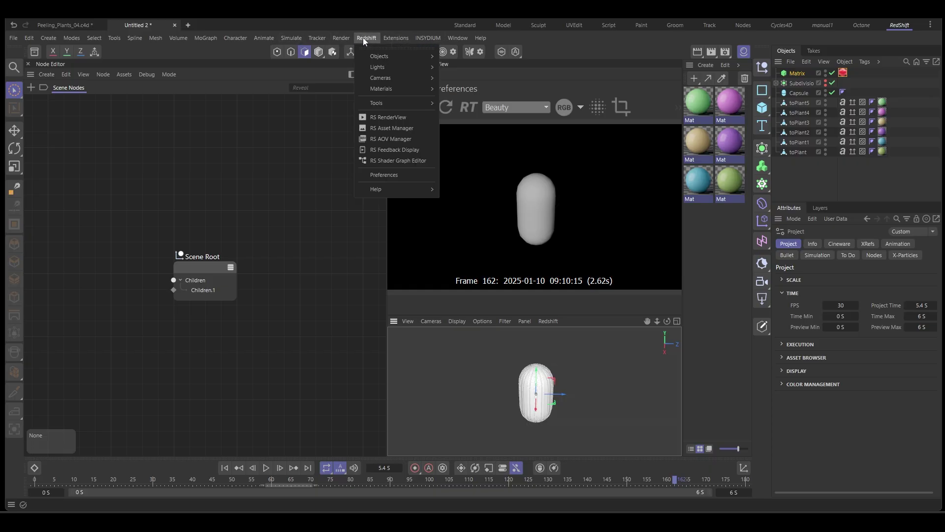
mouse_move(380, 67)
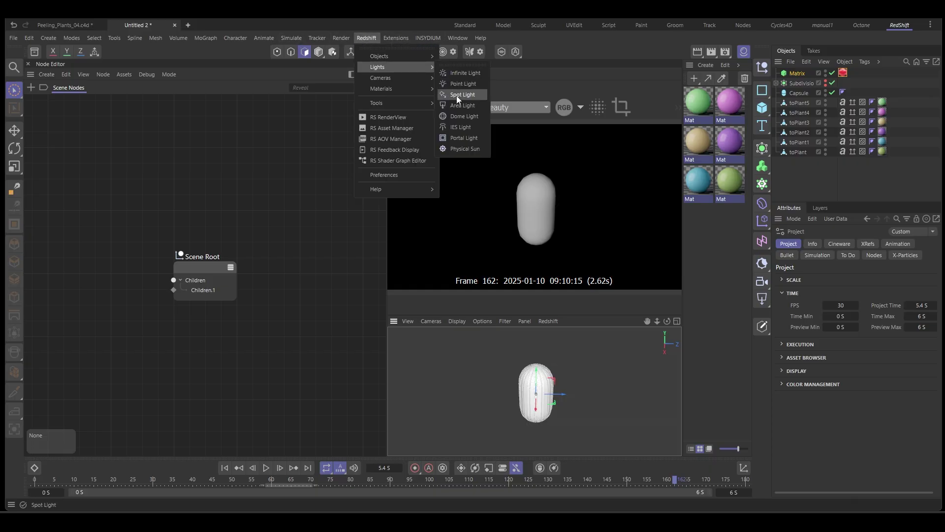
Create a Redshift Dome Light, set its intensity to 0.617, and tint it warm cream.
click(457, 118)
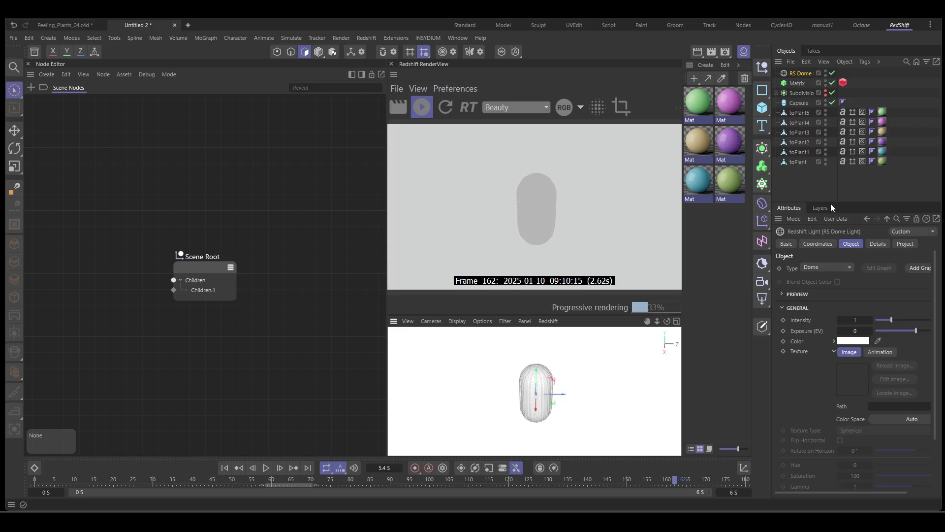
click(883, 320)
drag(884, 320, 885, 320)
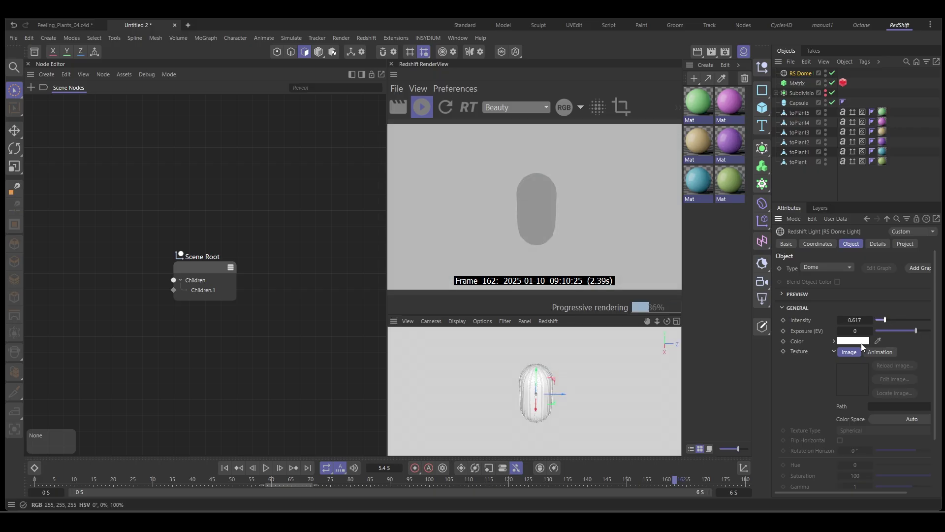
click(861, 342)
click(887, 434)
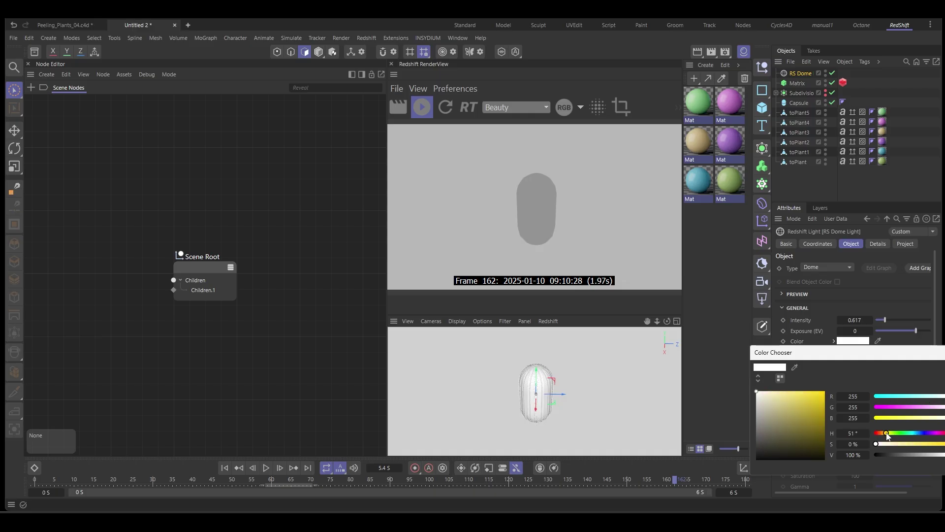
drag(888, 433, 884, 433)
click(883, 444)
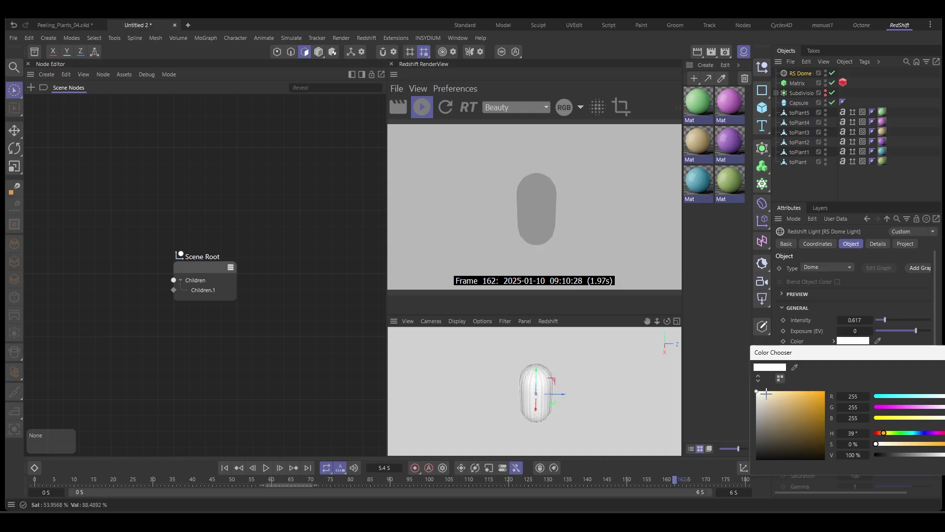
Close the colour picker and set the Matrix RS Object tag's Particles Mode to Custom Objects.
drag(883, 363, 809, 361)
click(890, 353)
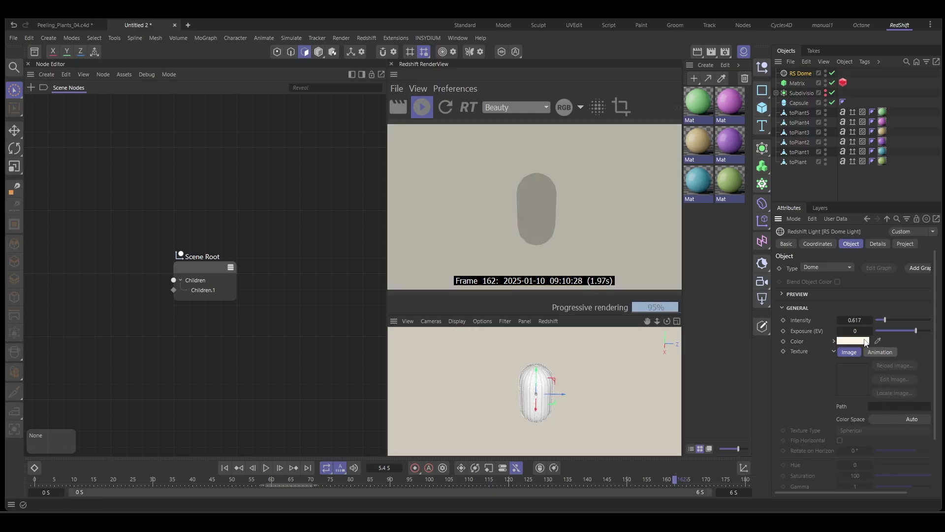
click(800, 185)
scroll(537, 388, up, 2)
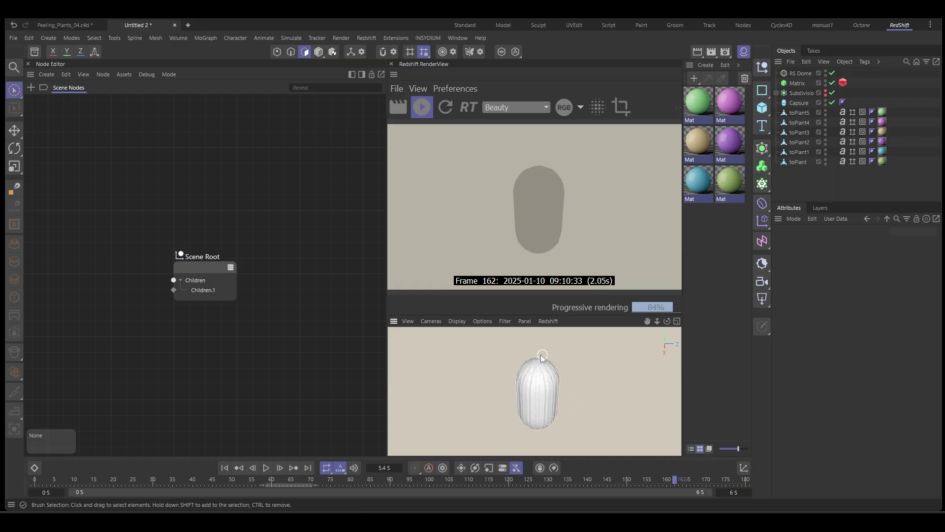
click(843, 83)
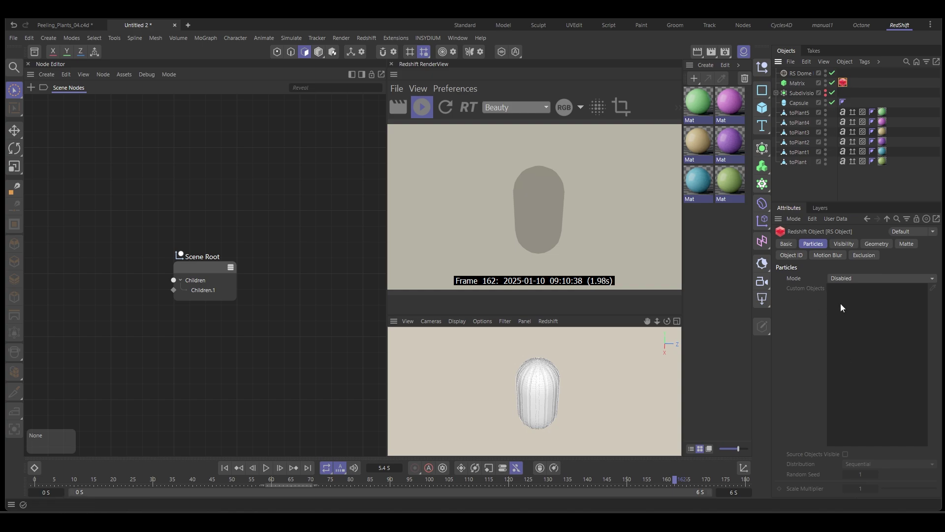
click(879, 279)
click(880, 337)
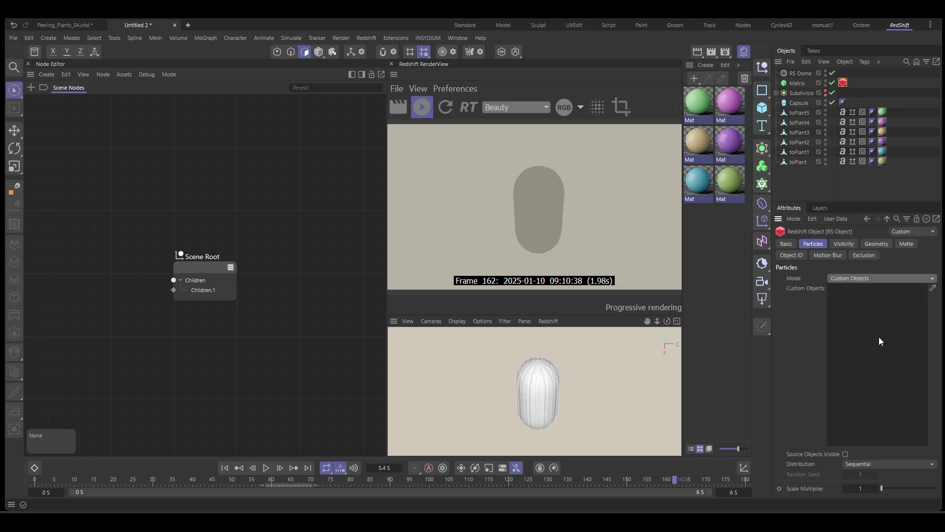
Pick toPlant through toPlant5 into the custom objects list.
click(933, 287)
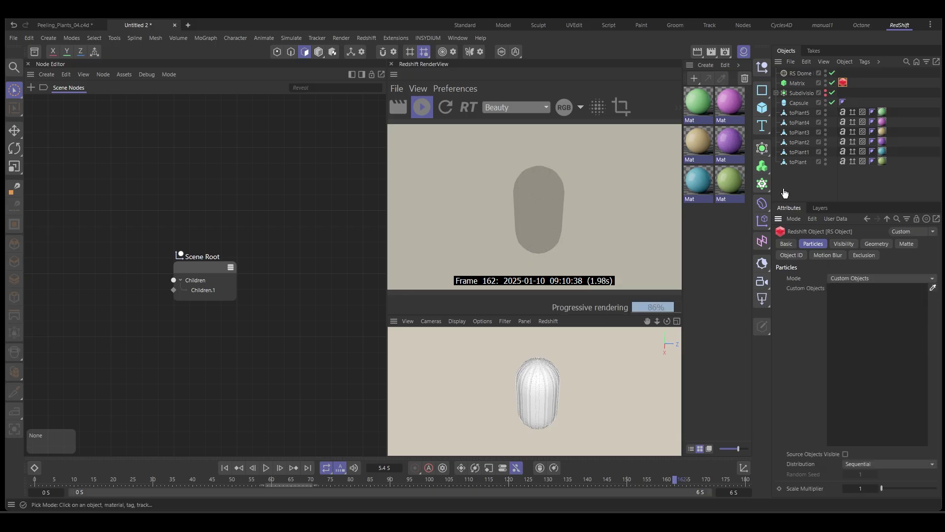
click(797, 161)
click(798, 142)
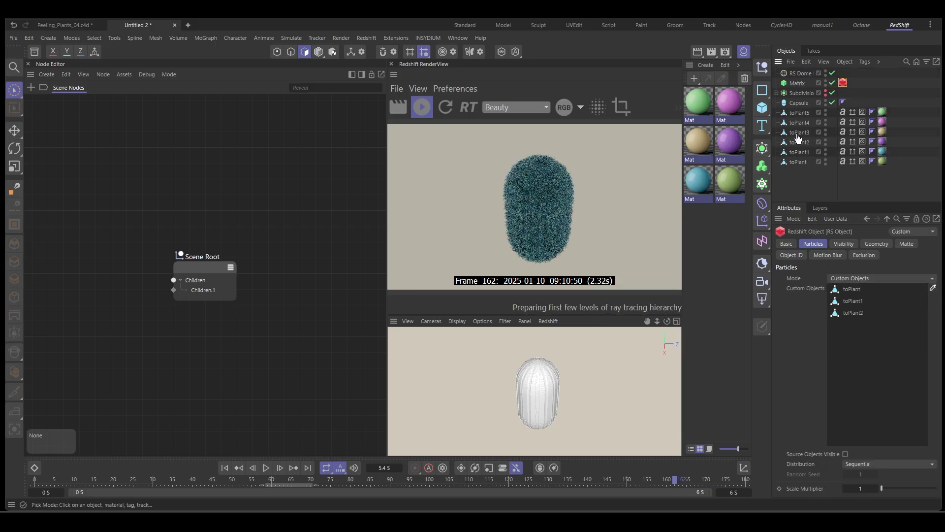
click(799, 122)
click(797, 113)
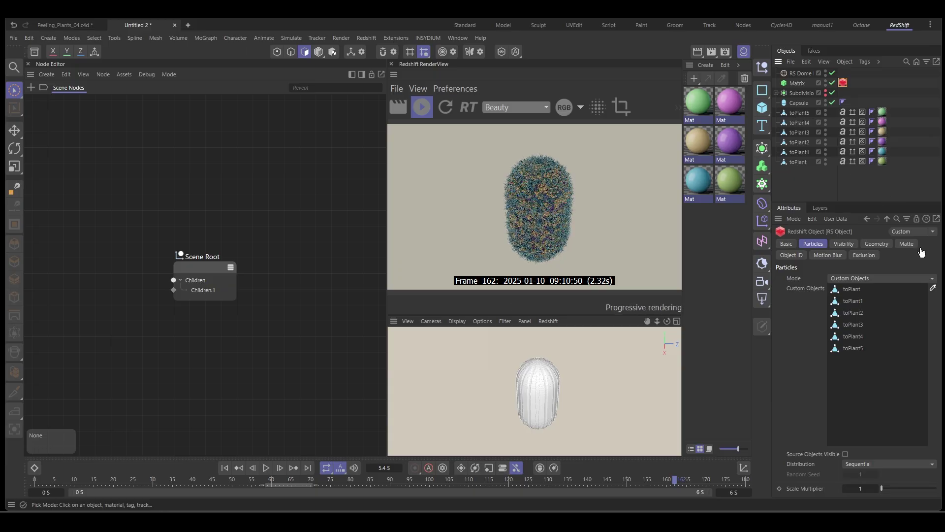
click(933, 288)
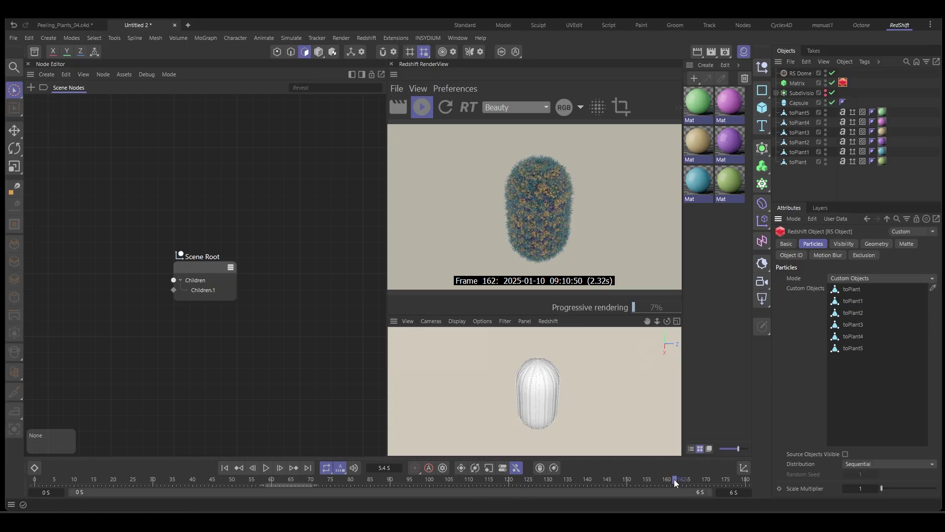
Return to around frame 101 and set the Matrix rotation R.P to -90°.
drag(675, 480, 346, 480)
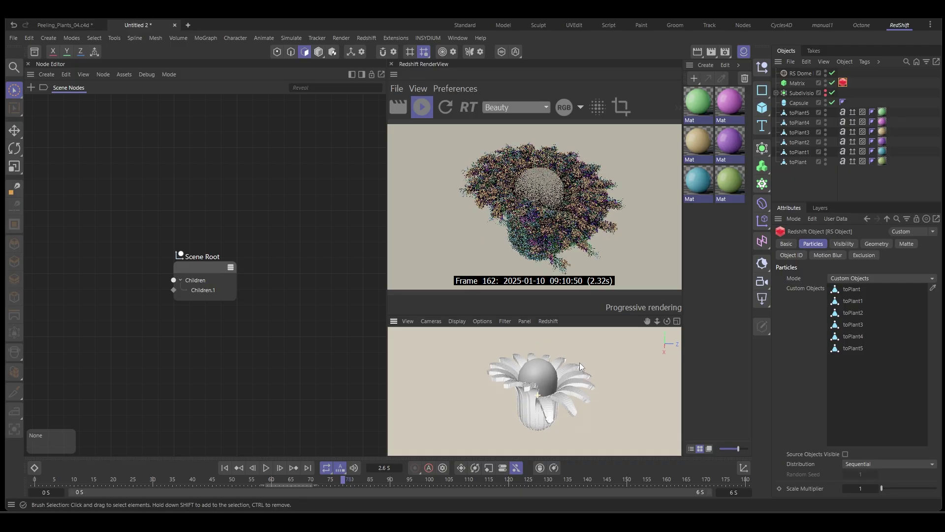
click(798, 83)
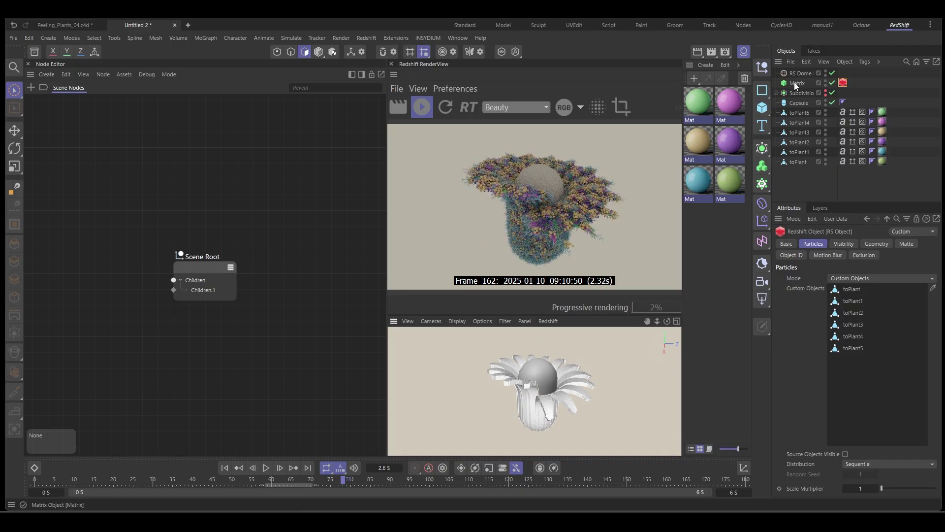
click(880, 244)
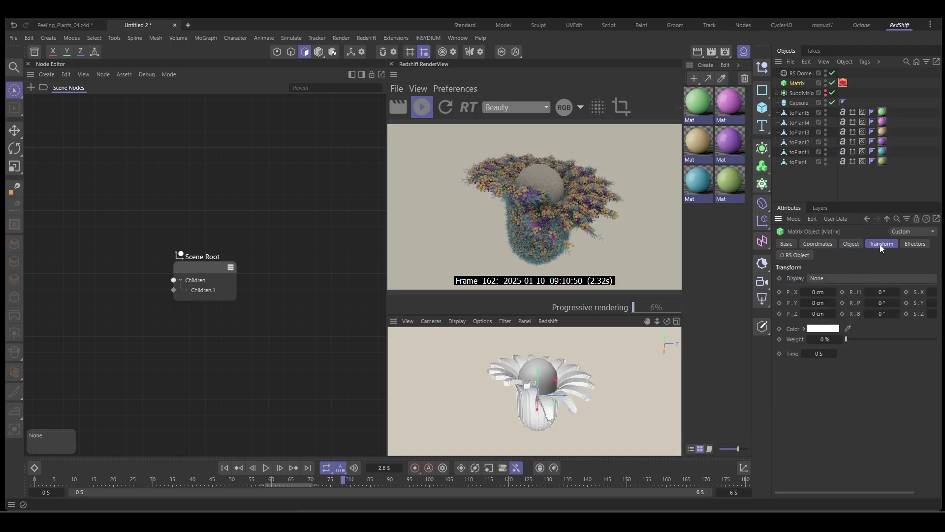
click(883, 303)
text(-90)
key(Return)
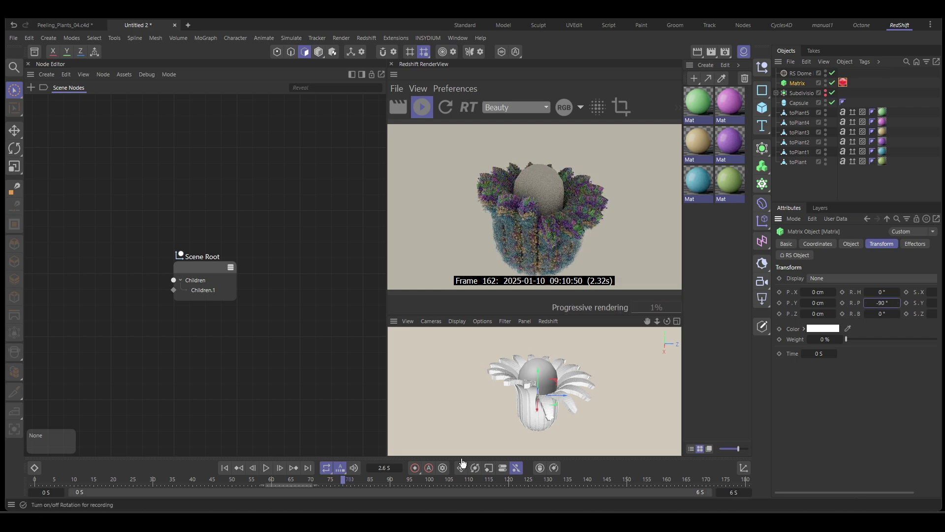
Orbit around the flower and scrub to about 3.5 s to see the closed capsule.
alt+drag(600, 380, 566, 380)
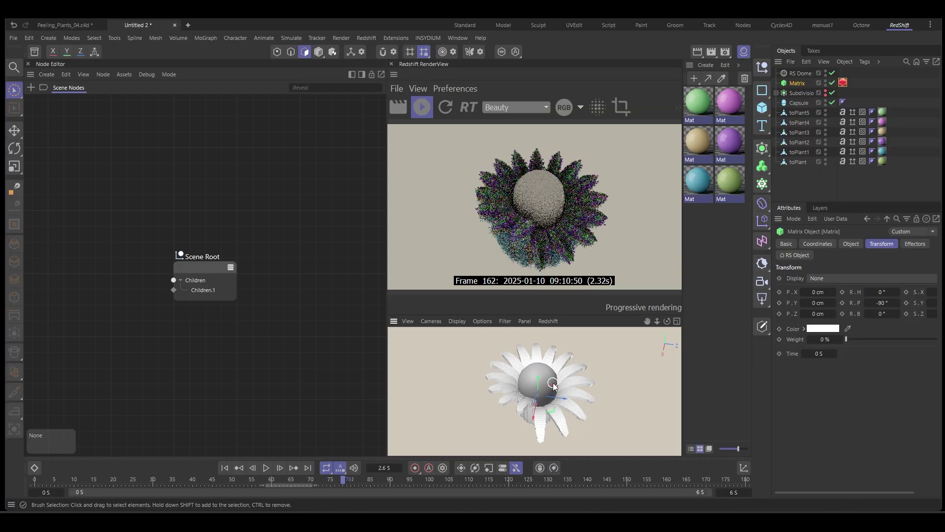
scroll(569, 378, up, 3)
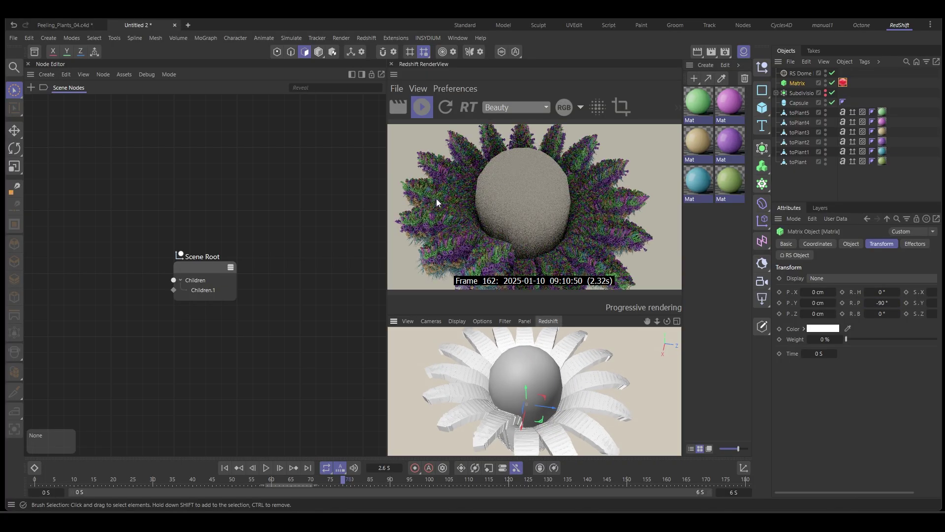
mouse_move(568, 395)
alt+mouse_down()
mouse_move(584, 415)
mouse_move(579, 371)
alt+mouse_up()
drag(344, 481, 501, 479)
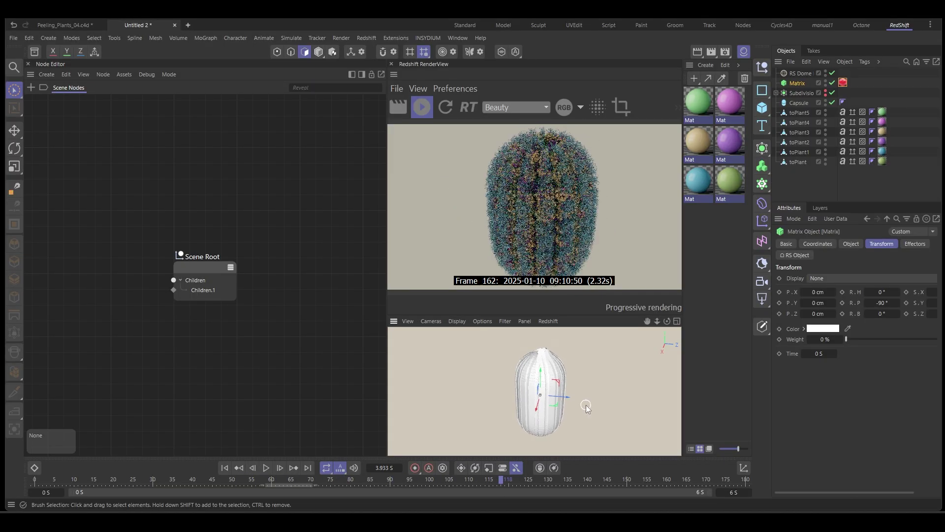
Add a Random effector with 2 cm position randomness on X, Y and Z.
alt+drag(598, 372, 575, 381)
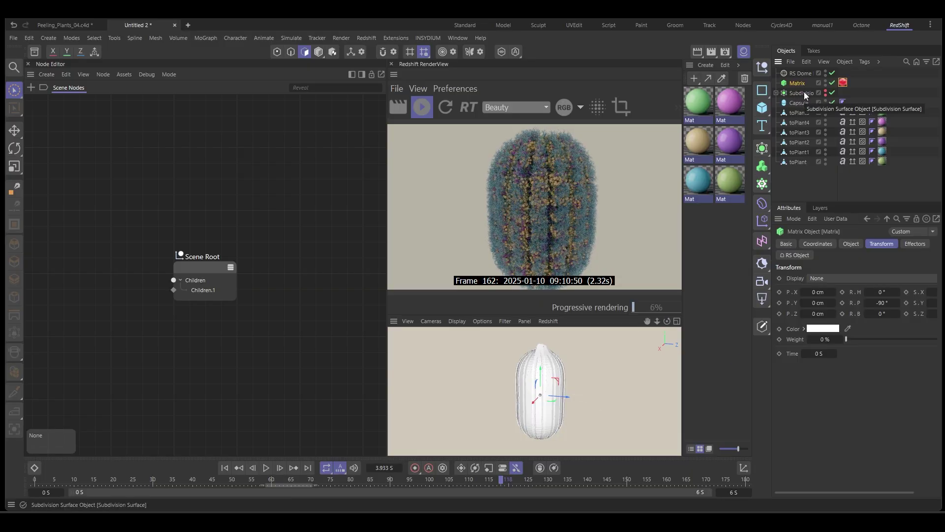
click(206, 38)
mouse_move(229, 56)
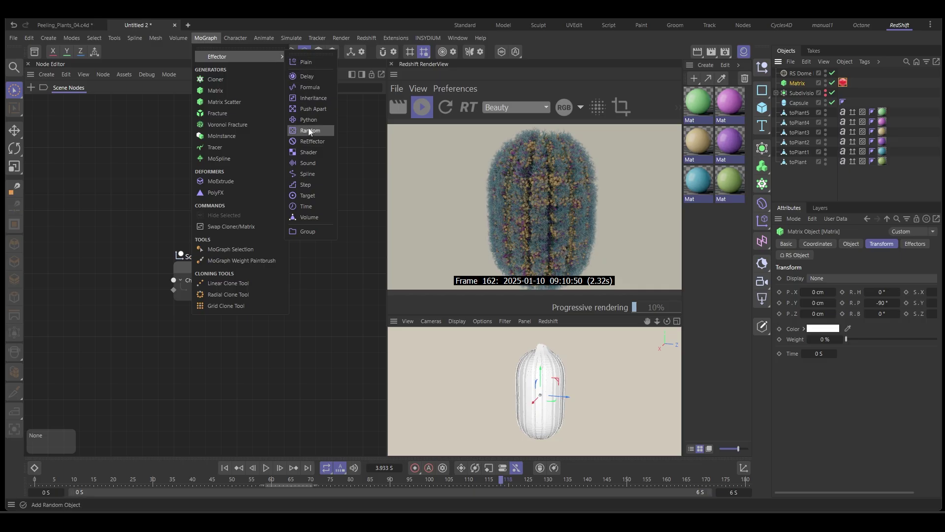
click(308, 130)
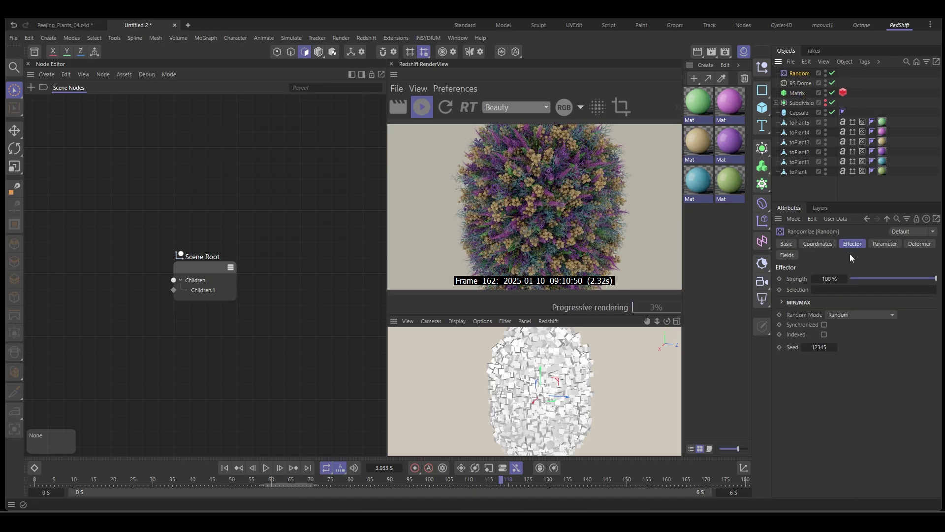
click(874, 243)
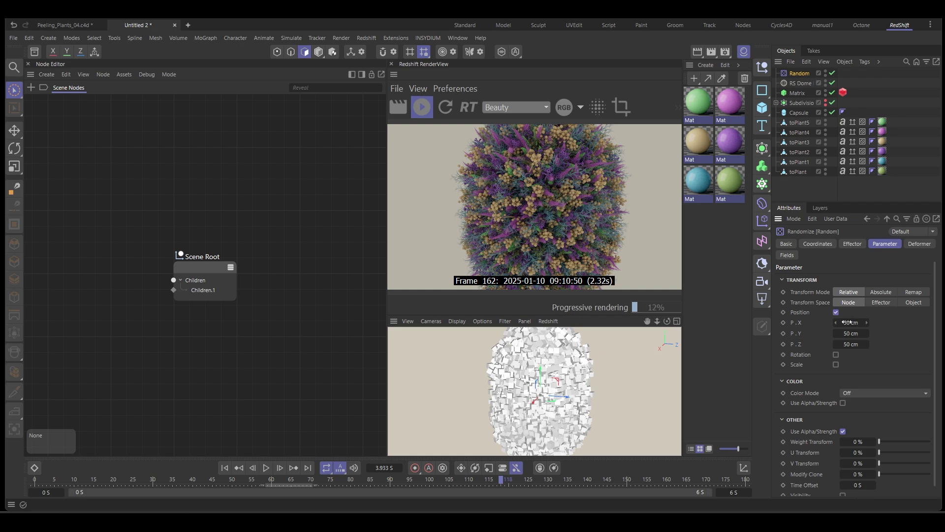
click(850, 322)
text(2)
key(Tab)
text(2)
key(Tab)
text(2)
key(Return)
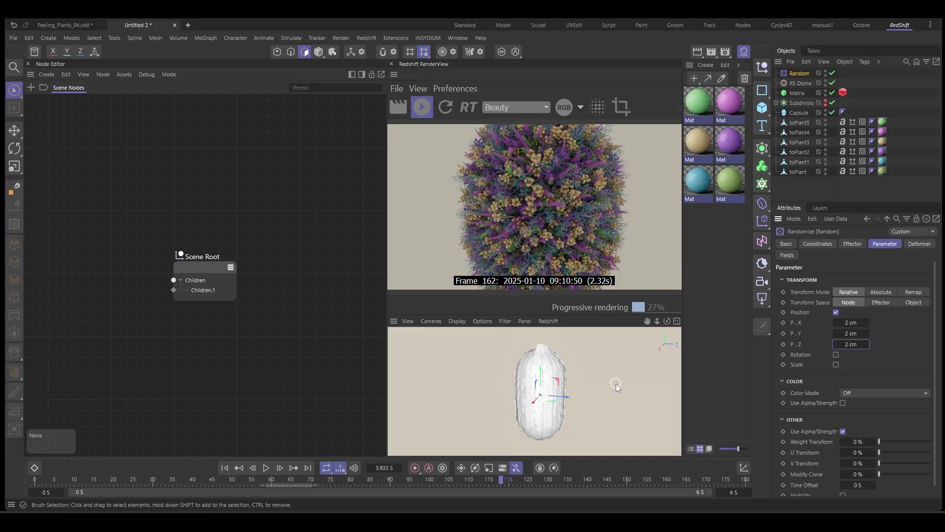
Pause the IPR, then enable Rotation with R.H 197° and Uniform Scale 0.62.
click(447, 112)
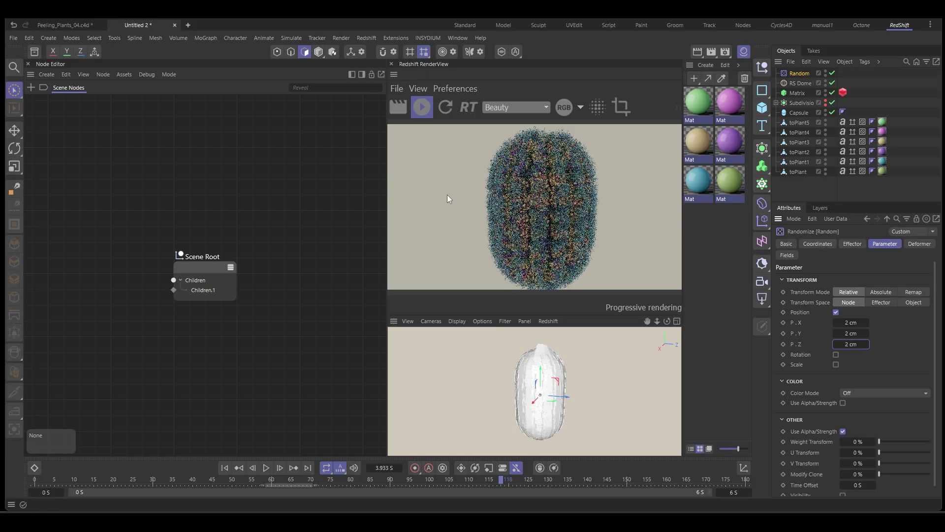
click(835, 353)
drag(851, 365, 866, 365)
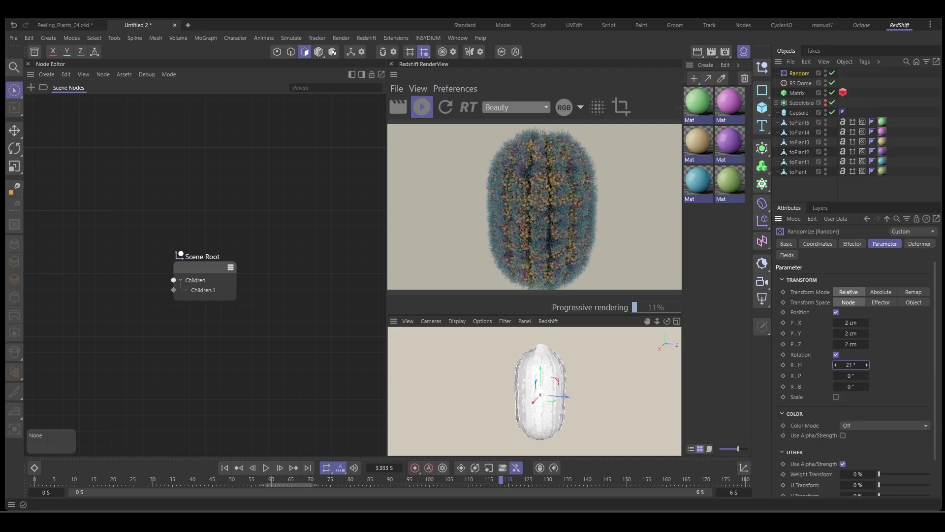
click(837, 397)
scroll(842, 362, down, 2)
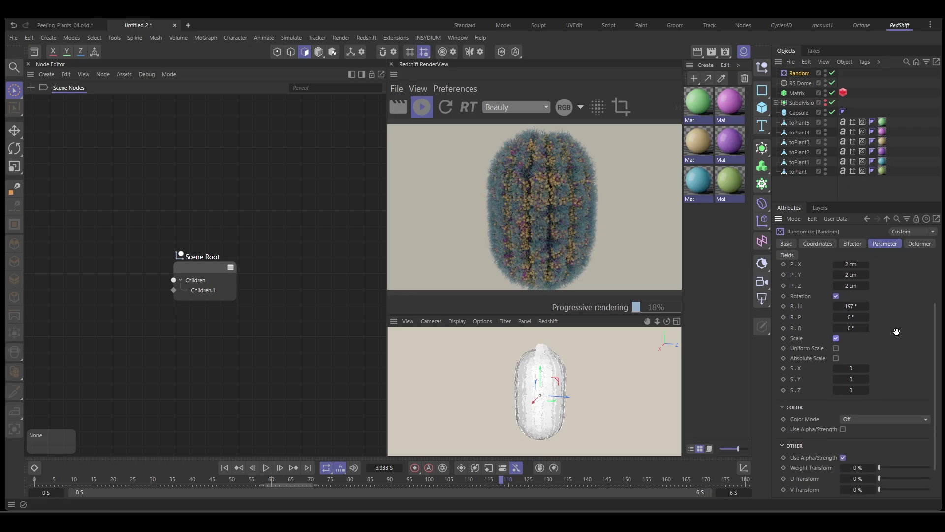
click(836, 348)
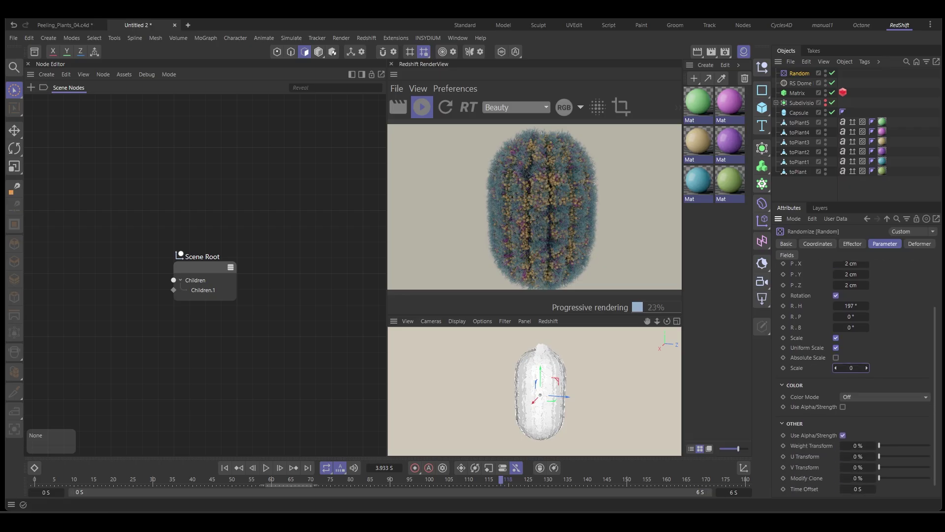
drag(851, 368, 871, 368)
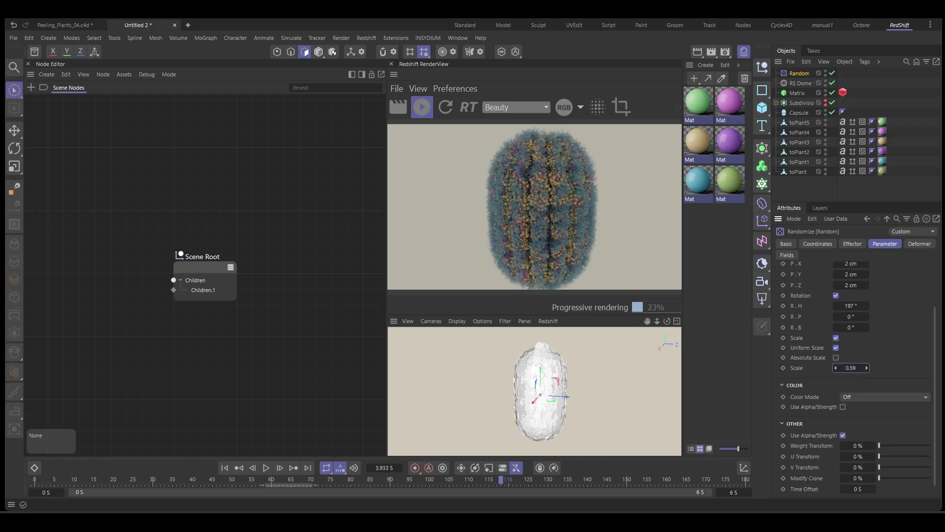
Restart the IPR and lower the Matrix RS Object tag's Scale Multiplier to 0.552.
click(444, 108)
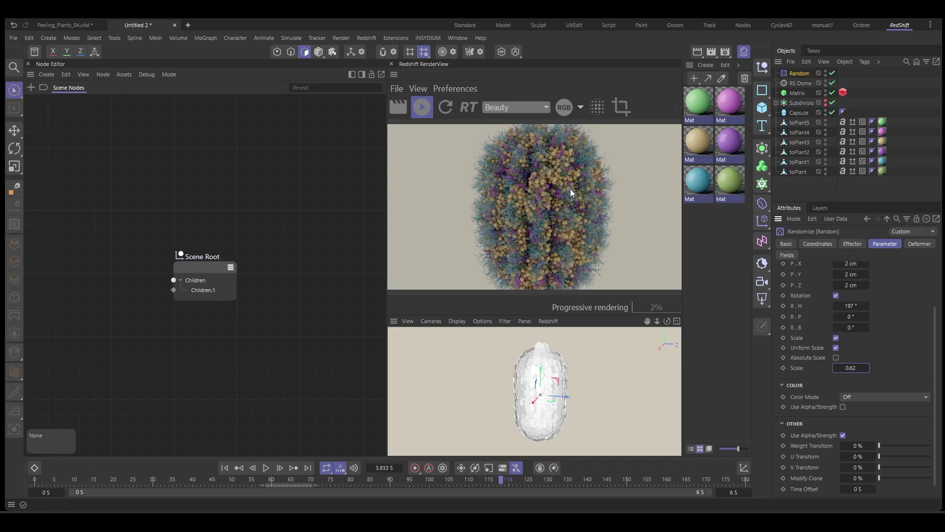
click(843, 92)
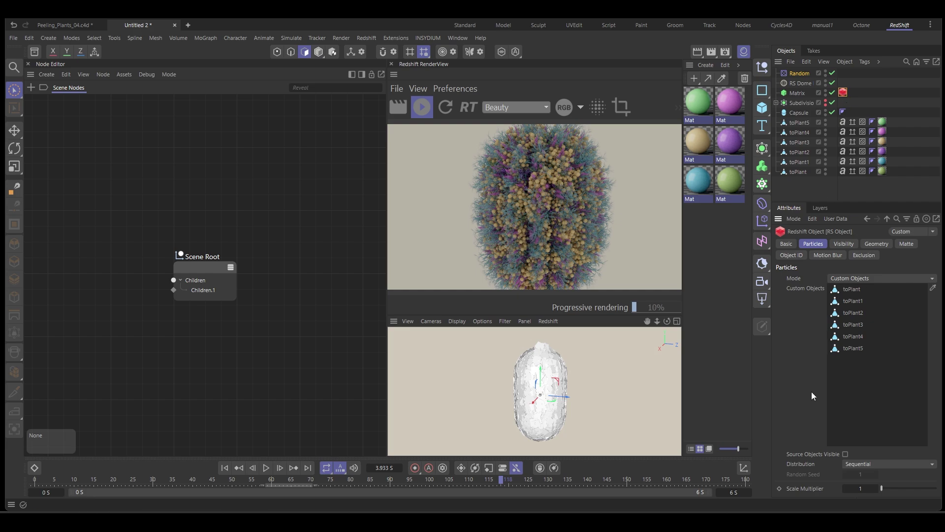
click(865, 488)
drag(865, 488, 827, 489)
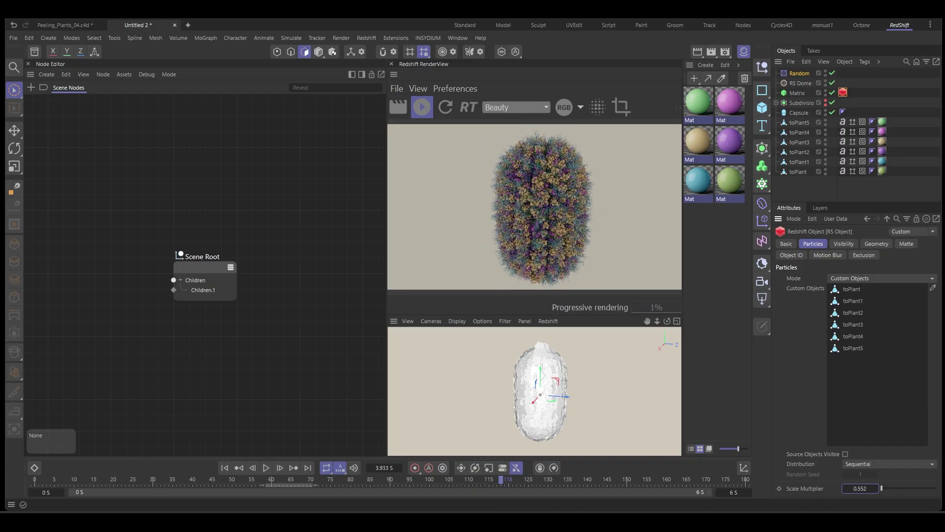
drag(501, 480, 390, 485)
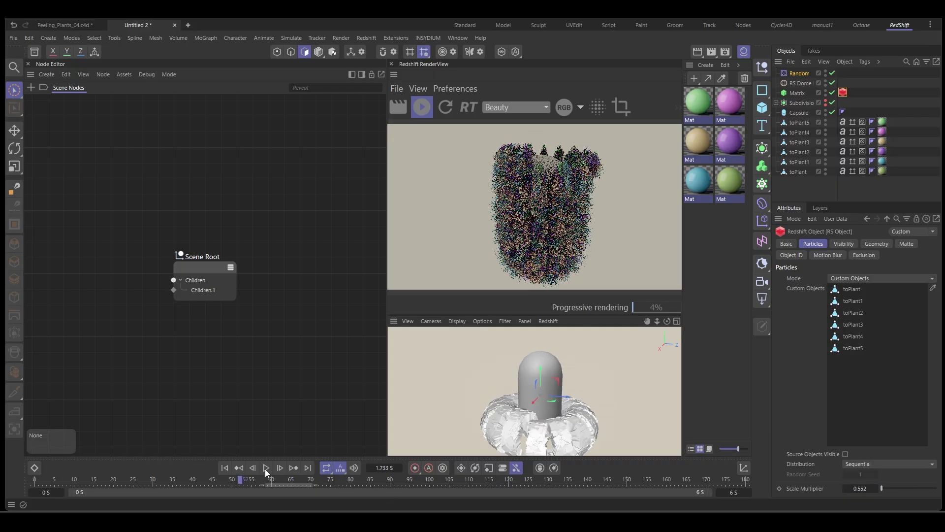
drag(389, 483, 240, 481)
scroll(560, 397, down, 2)
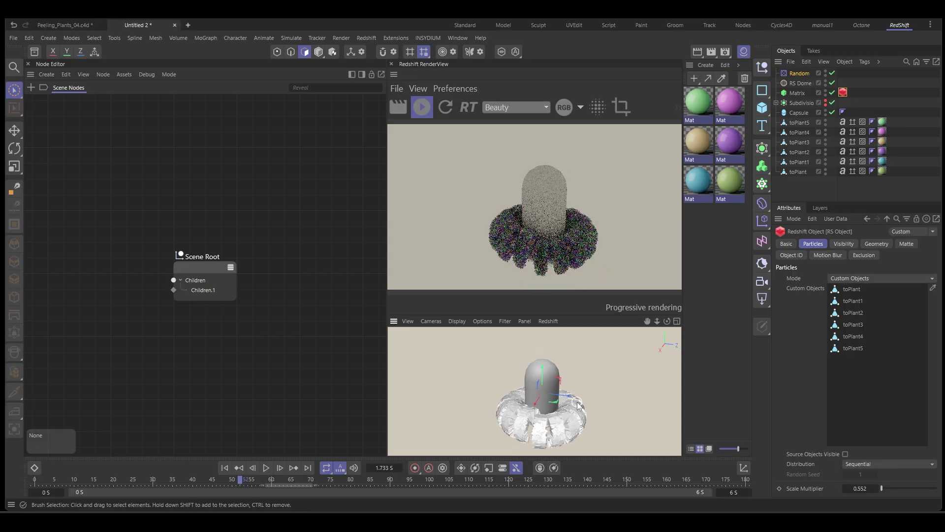
mouse_move(611, 417)
alt+mouse_down()
mouse_move(562, 419)
mouse_move(542, 404)
alt+mouse_up()
scroll(580, 401, up, 3)
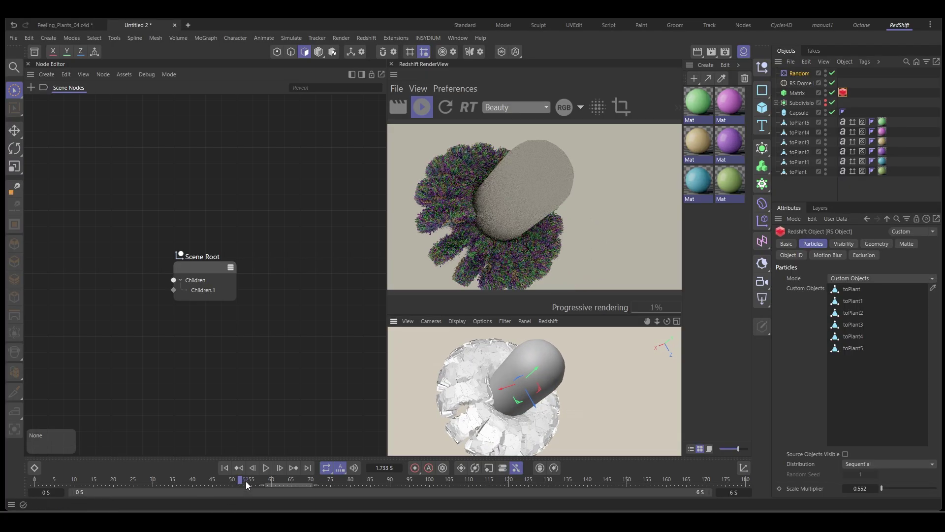
drag(242, 482, 355, 480)
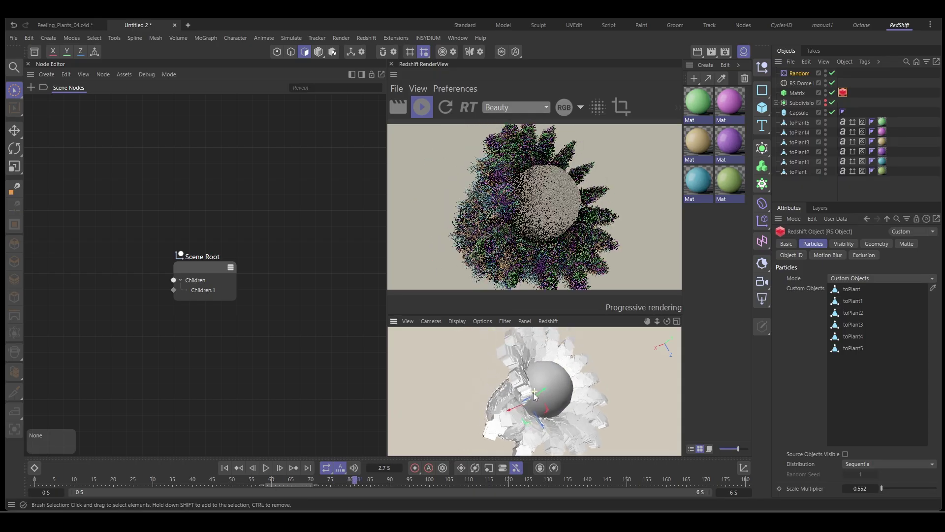
drag(355, 483, 571, 477)
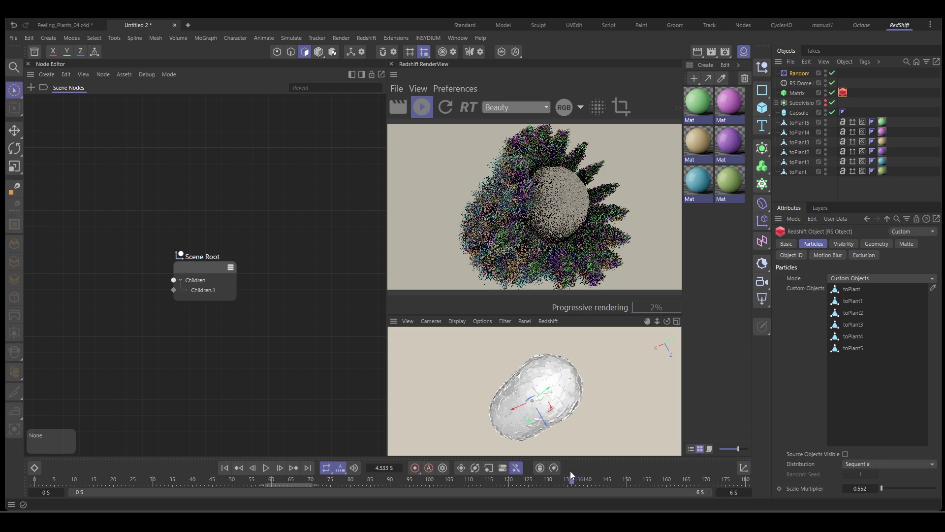